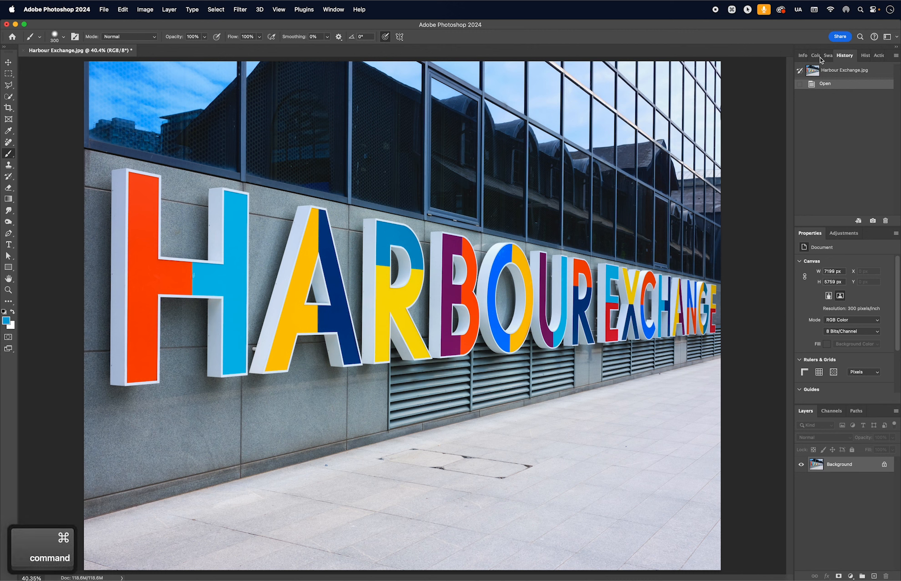
- Duplicate the Background photo onto a new Layer 1 with Cmd+J
{"action": "key", "text": "super+j"}
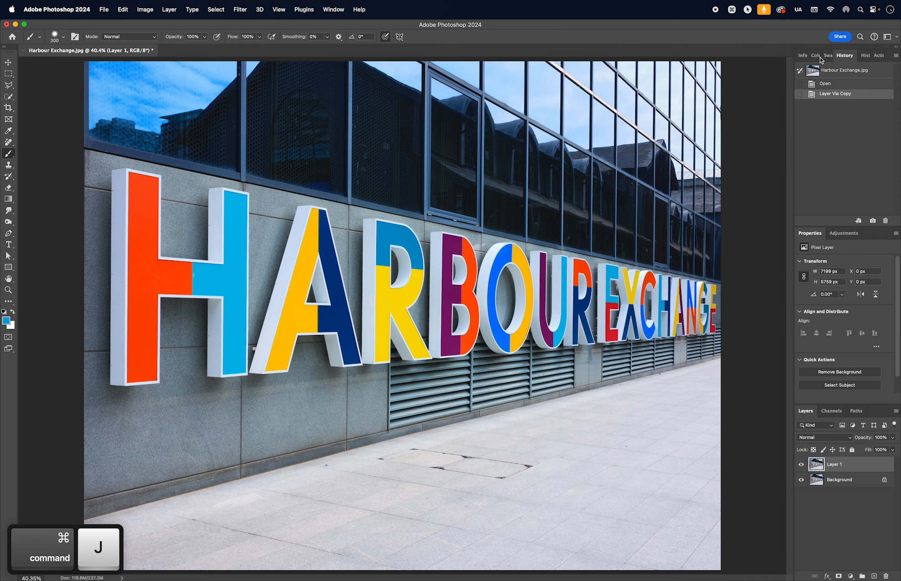
{"action": "left_click", "coordinate": [140, 11]}
- Open Replace Color and sample the H's light blue (01b7e9) as the colour to replace
{"action": "mouse_move", "coordinate": [169, 41]}
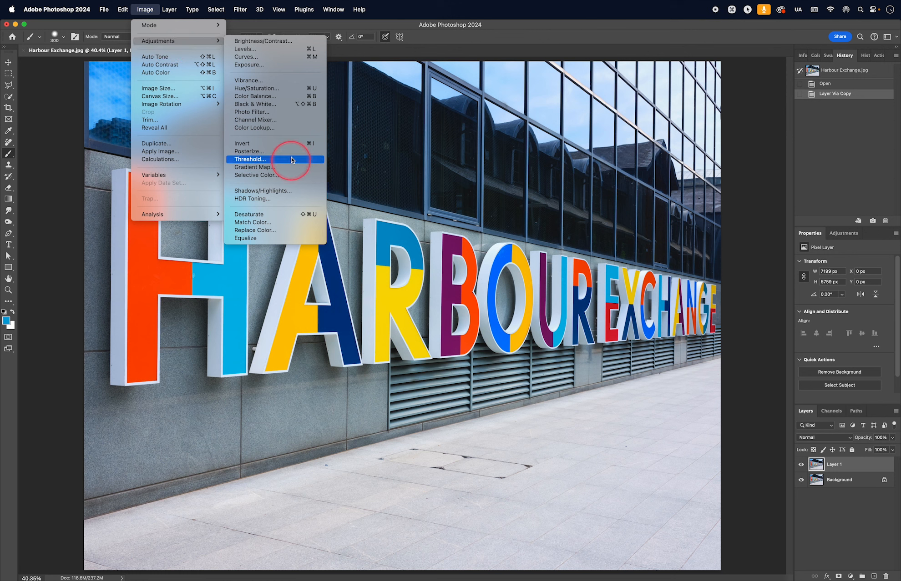
{"action": "left_click", "coordinate": [264, 231]}
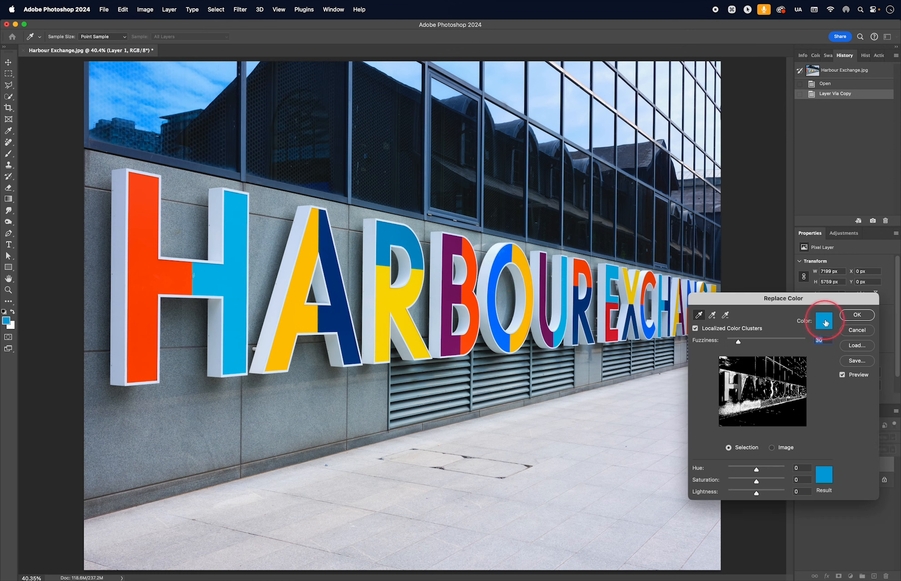
{"action": "left_click", "coordinate": [824, 321]}
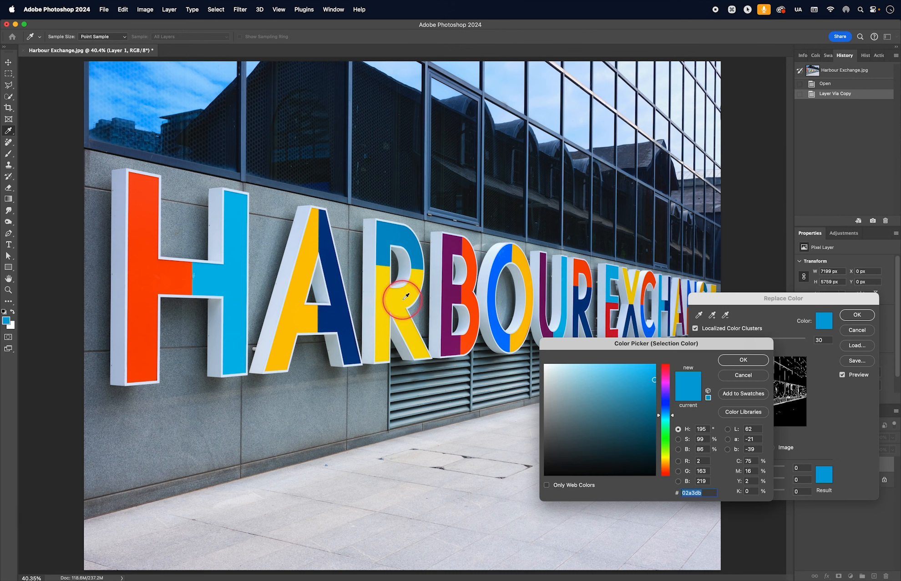
{"action": "left_click", "coordinate": [396, 323]}
{"action": "left_click", "coordinate": [328, 313]}
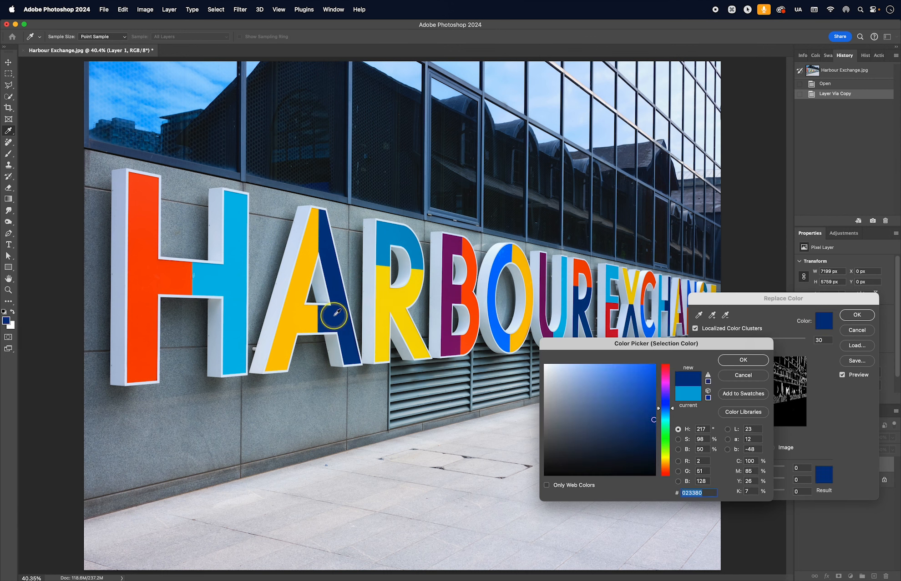
{"action": "left_click", "coordinate": [293, 315]}
{"action": "left_click", "coordinate": [229, 281]}
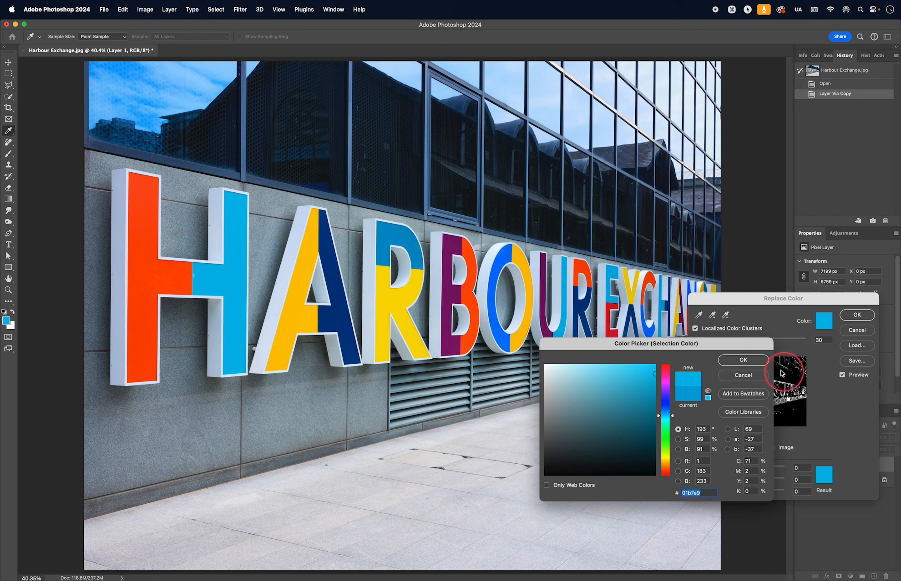
{"action": "left_click", "coordinate": [743, 360]}
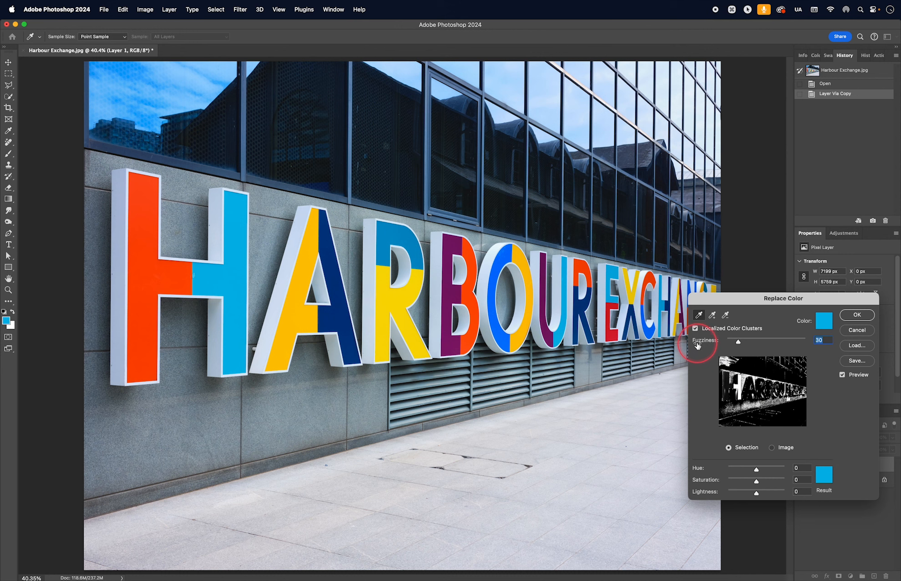
- Set Fuzziness to 66, use the A's navy (003581) as the replacement, and lower Lightness
{"action": "left_click_drag", "start_coordinate": [741, 345], "coordinate": [752, 344]}
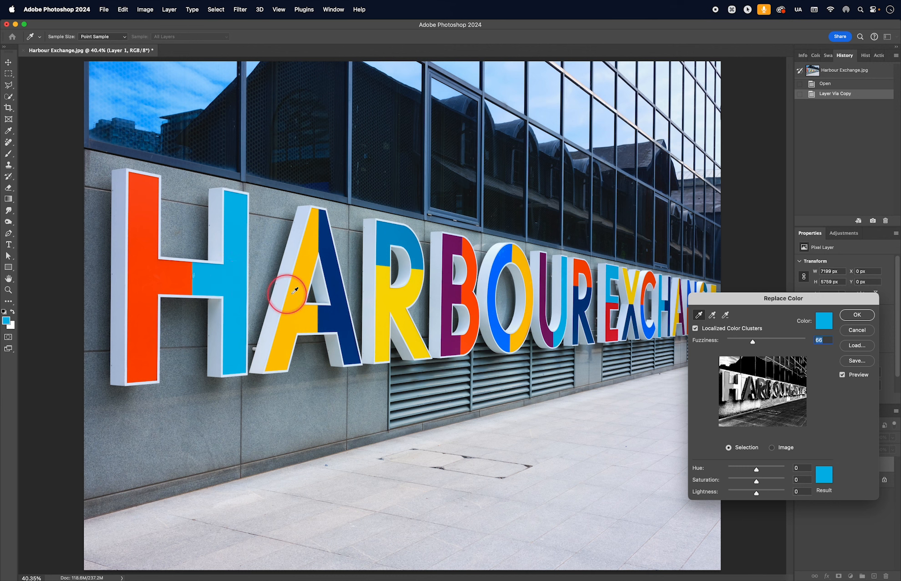
{"action": "left_click", "coordinate": [823, 475]}
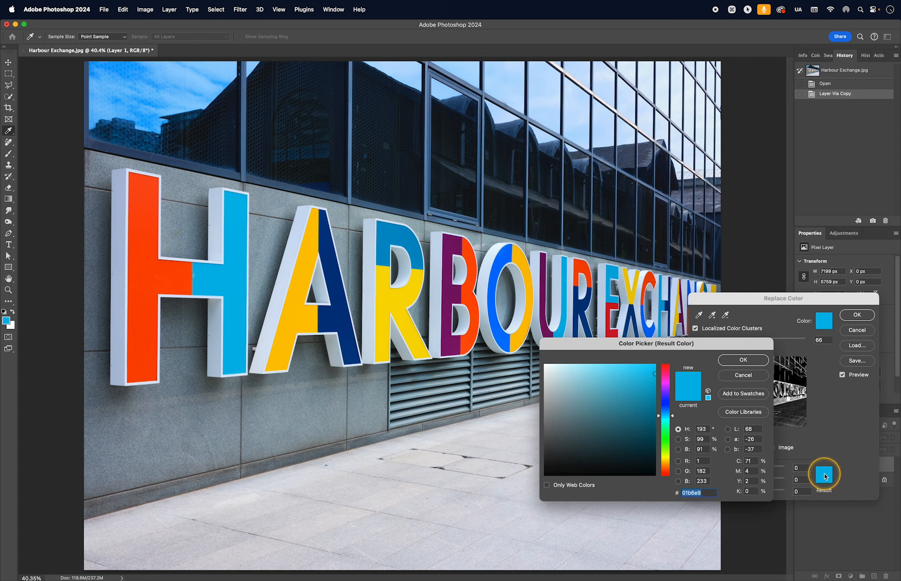
{"action": "left_click", "coordinate": [342, 311]}
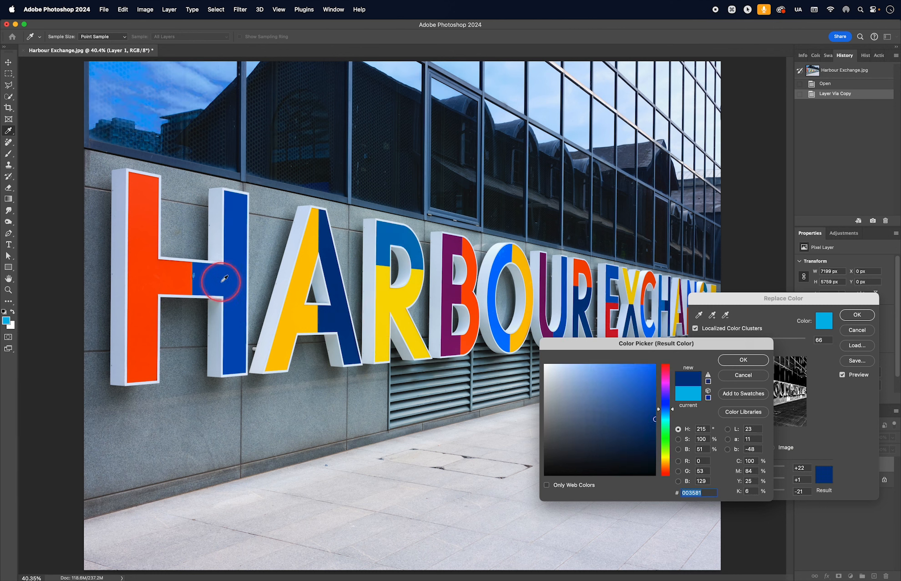
{"action": "left_click", "coordinate": [750, 360]}
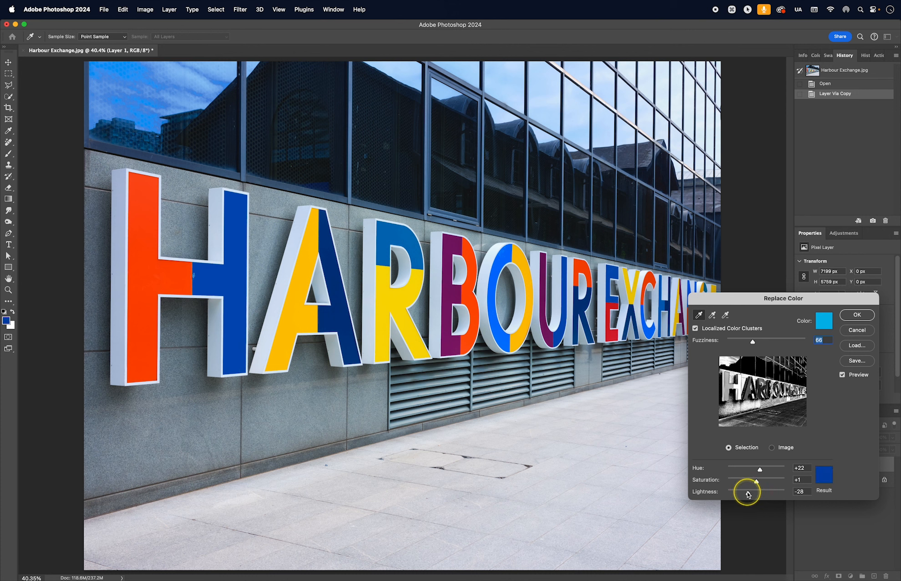
{"action": "left_click_drag", "start_coordinate": [749, 493], "coordinate": [746, 496]}
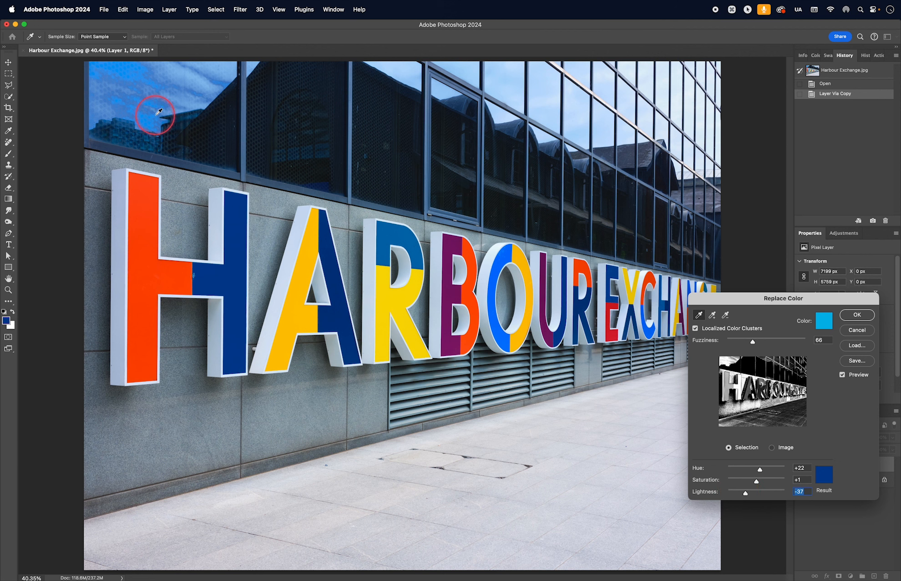
- Toggle Preview repeatedly to compare the navy recolour at Lightness -37 with the original
{"action": "left_click", "coordinate": [842, 376]}
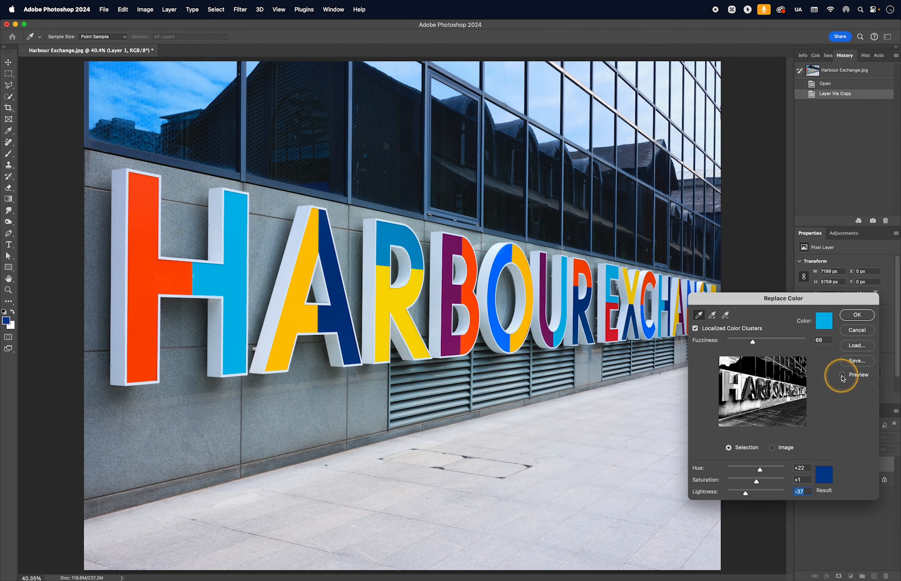
{"action": "left_click", "coordinate": [842, 376]}
{"action": "left_click", "coordinate": [842, 376]}
{"action": "left_click", "coordinate": [842, 375]}
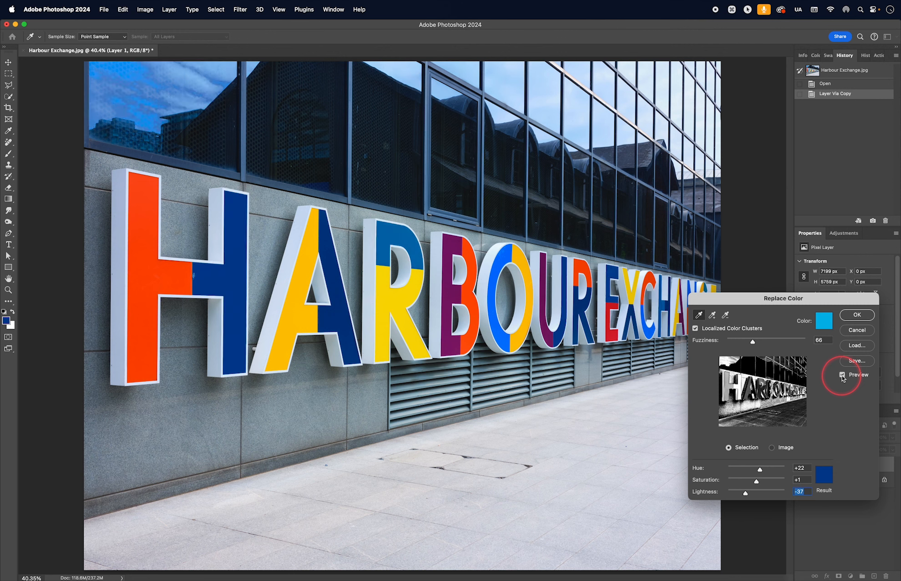
{"action": "left_click", "coordinate": [841, 376]}
{"action": "left_click", "coordinate": [842, 375]}
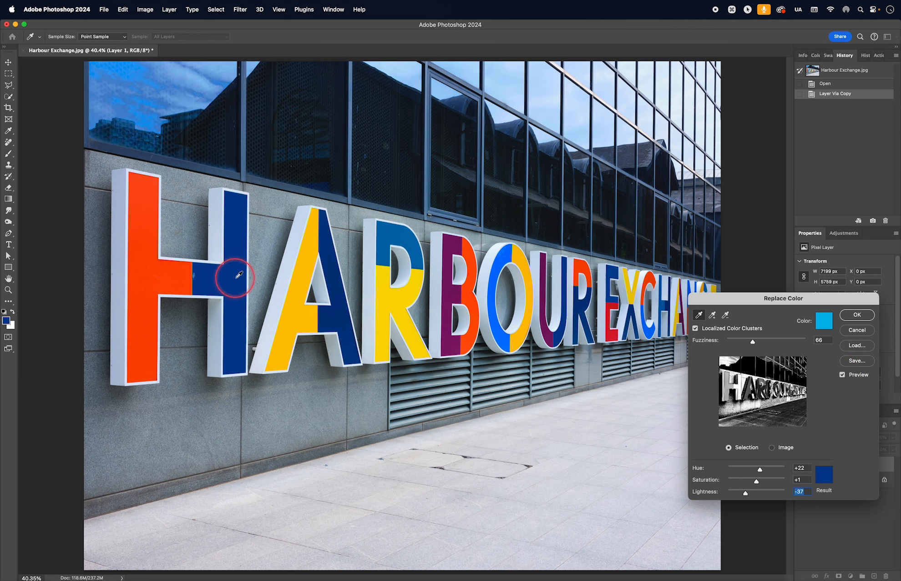
{"action": "left_click", "coordinate": [842, 376]}
{"action": "left_click", "coordinate": [842, 376]}
{"action": "left_click", "coordinate": [842, 376]}
{"action": "left_click", "coordinate": [842, 376]}
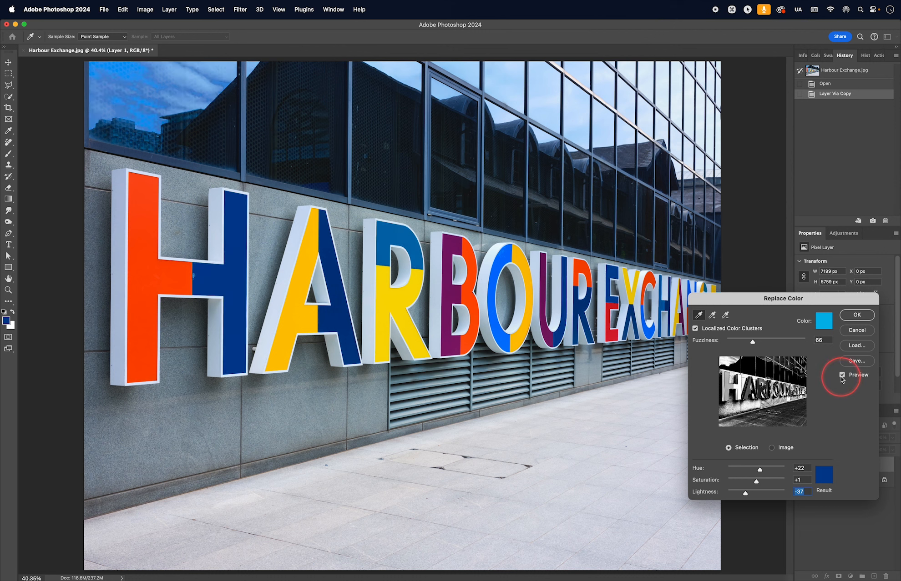
{"action": "left_click", "coordinate": [841, 376]}
{"action": "left_click", "coordinate": [842, 376]}
{"action": "left_click", "coordinate": [842, 375]}
{"action": "left_click", "coordinate": [841, 376]}
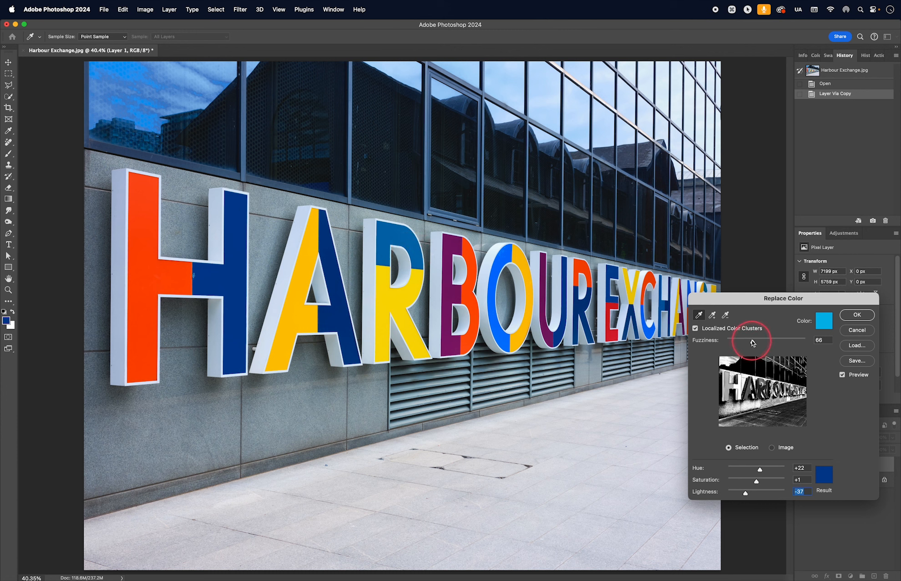
- Lower Fuzziness to 20 so the sky is spared, and compare against the original
{"action": "left_click_drag", "start_coordinate": [753, 343], "coordinate": [742, 342]}
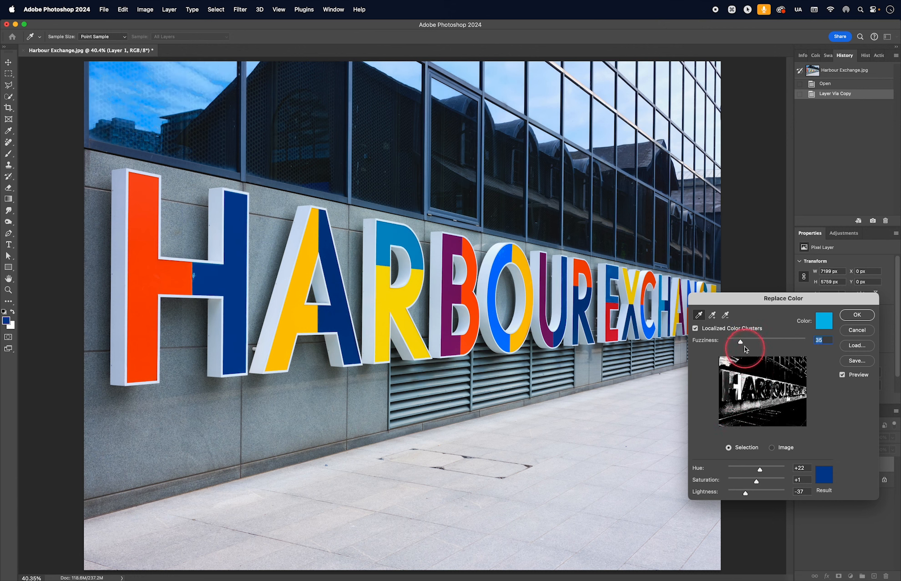
{"action": "left_click_drag", "start_coordinate": [740, 341], "coordinate": [736, 342]}
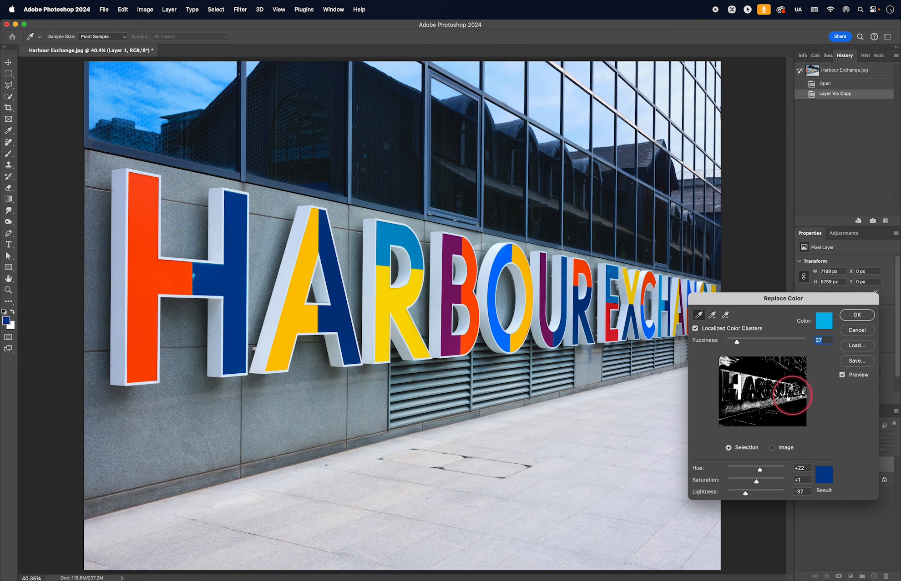
{"action": "left_click_drag", "start_coordinate": [738, 344], "coordinate": [733, 345]}
{"action": "left_click", "coordinate": [843, 375]}
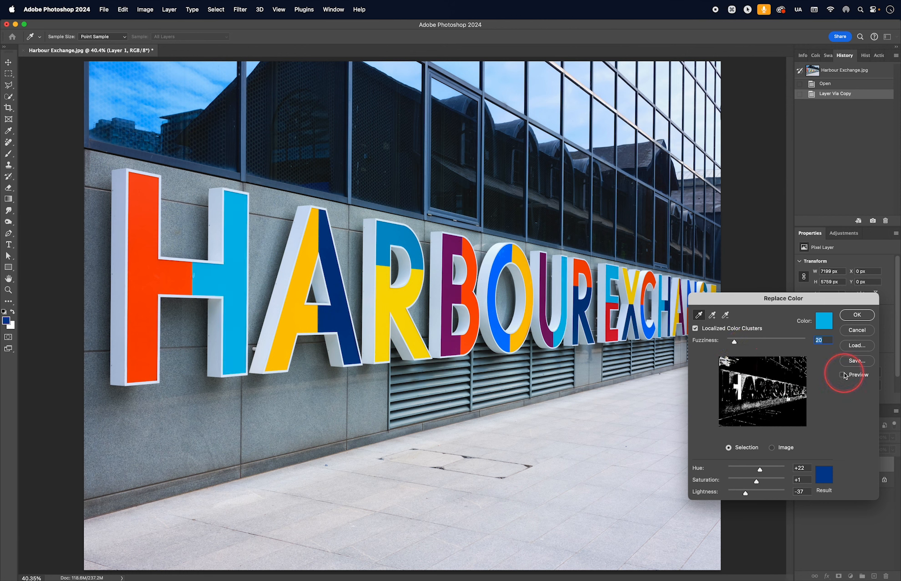
{"action": "left_click", "coordinate": [843, 375]}
{"action": "left_click", "coordinate": [844, 376]}
{"action": "left_click", "coordinate": [843, 376]}
- Check the H crossbar's navy recolour against the original, then apply Replace Color
{"action": "left_click", "coordinate": [843, 376]}
{"action": "left_click", "coordinate": [844, 375]}
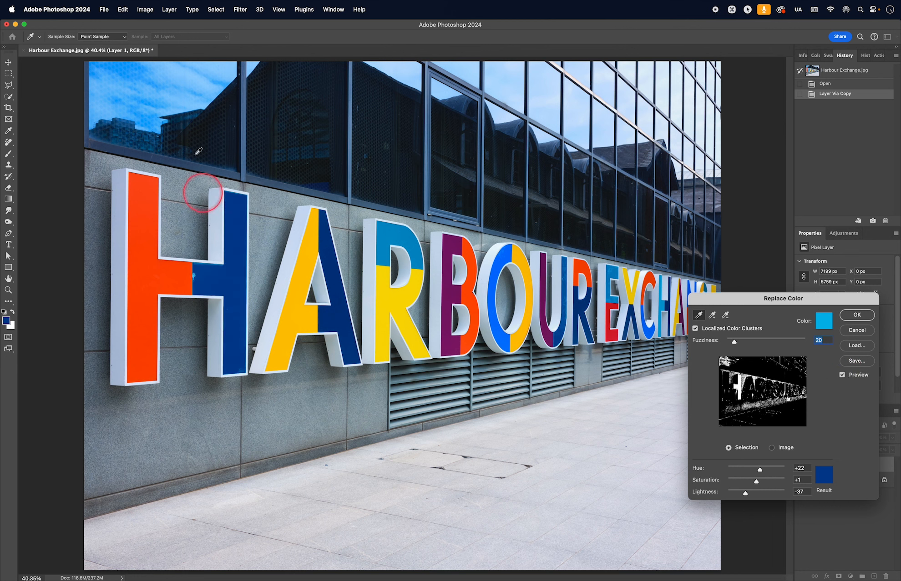
{"action": "left_click", "coordinate": [842, 375]}
{"action": "left_click", "coordinate": [843, 375]}
{"action": "left_click", "coordinate": [843, 375]}
{"action": "left_click", "coordinate": [843, 376]}
{"action": "left_click", "coordinate": [842, 375]}
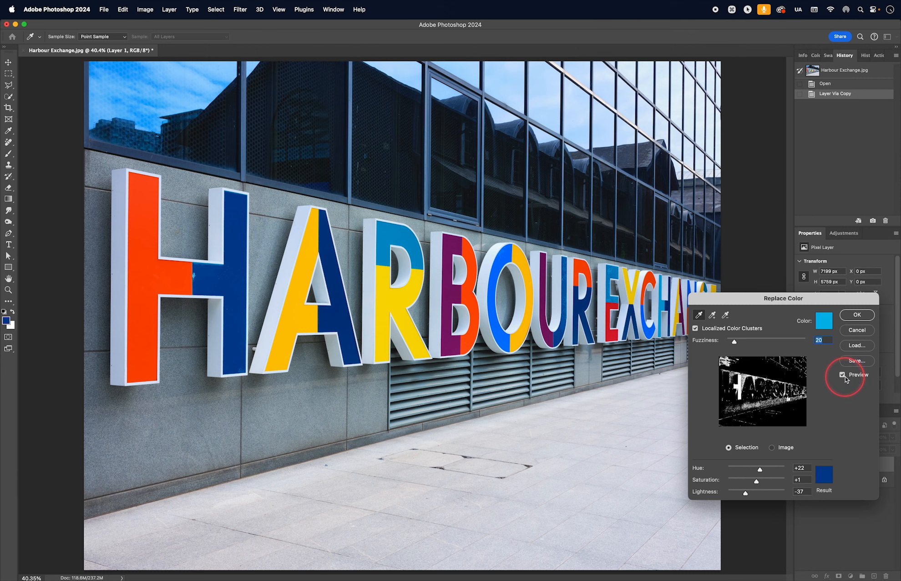
{"action": "left_click", "coordinate": [857, 315]}
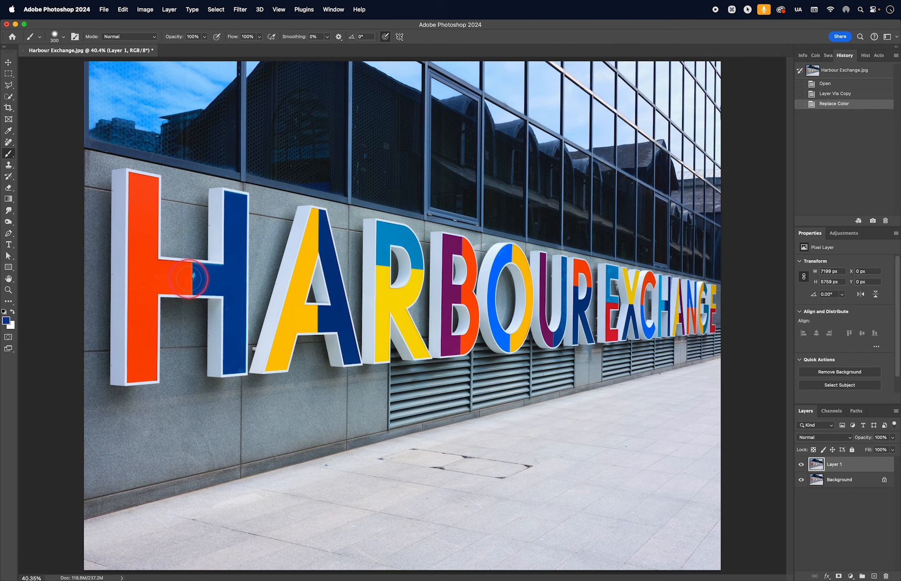
{"action": "key", "text": "z"}
{"action": "left_click_drag", "start_coordinate": [193, 276], "coordinate": [272, 338]}
{"action": "key", "text": "space"}
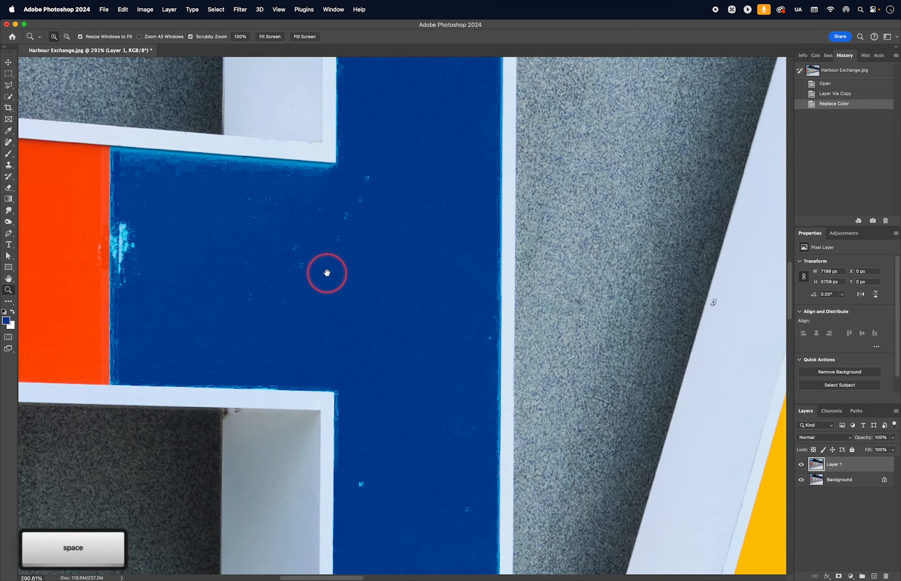
{"action": "left_click_drag", "start_coordinate": [326, 272], "coordinate": [247, 383]}
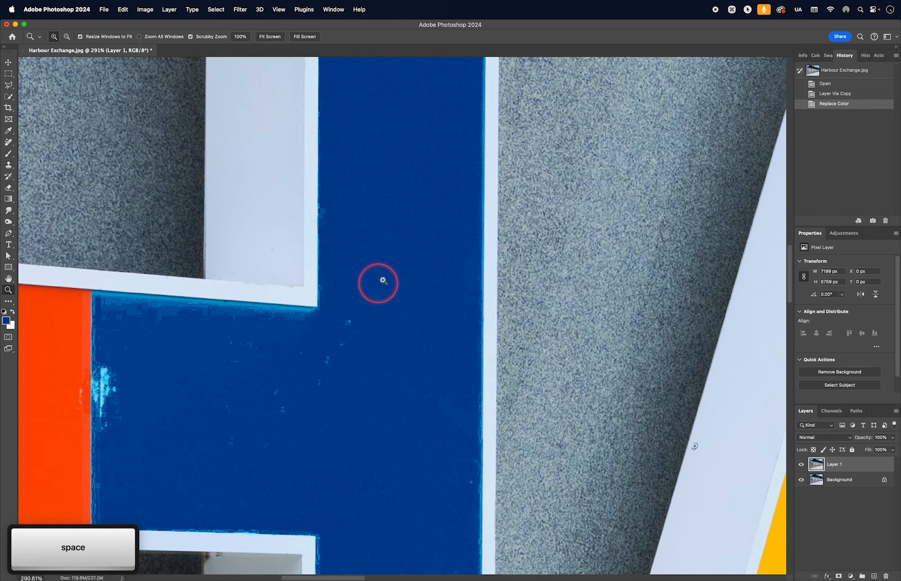
{"action": "left_click_drag", "start_coordinate": [381, 278], "coordinate": [356, 534]}
{"action": "left_click_drag", "start_coordinate": [369, 325], "coordinate": [363, 350]}
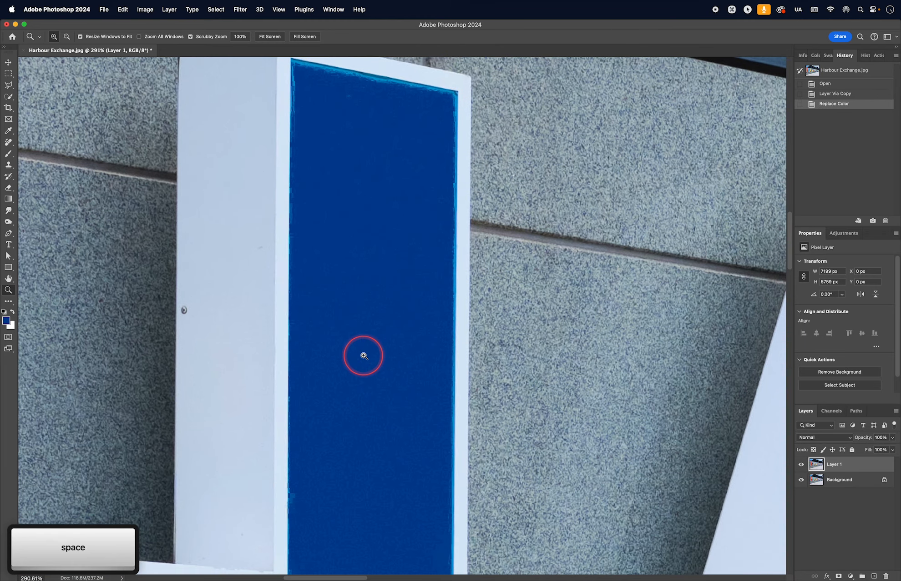
{"action": "key", "text": "super+0"}
{"action": "left_click_drag", "start_coordinate": [626, 287], "coordinate": [626, 253]}
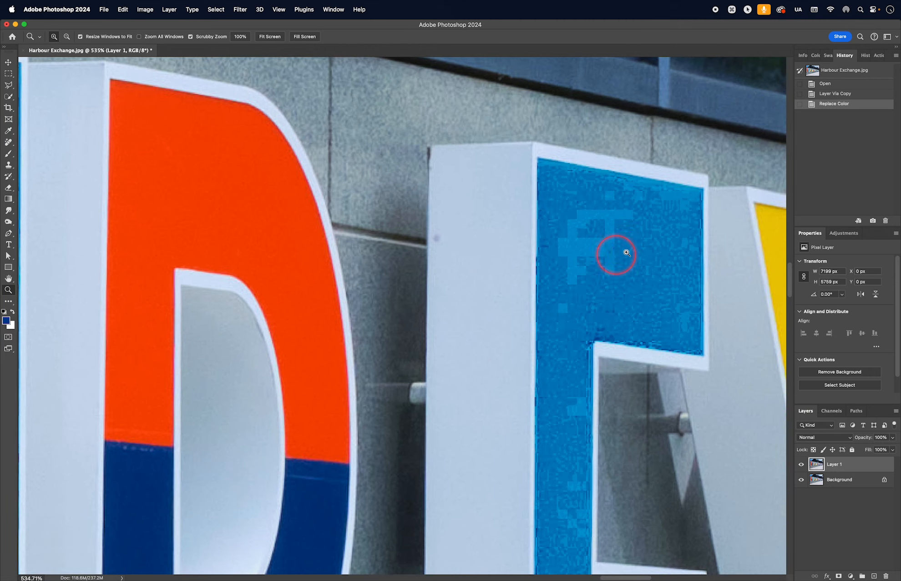
{"action": "key", "text": "space"}
{"action": "left_click_drag", "start_coordinate": [583, 375], "coordinate": [556, 333]}
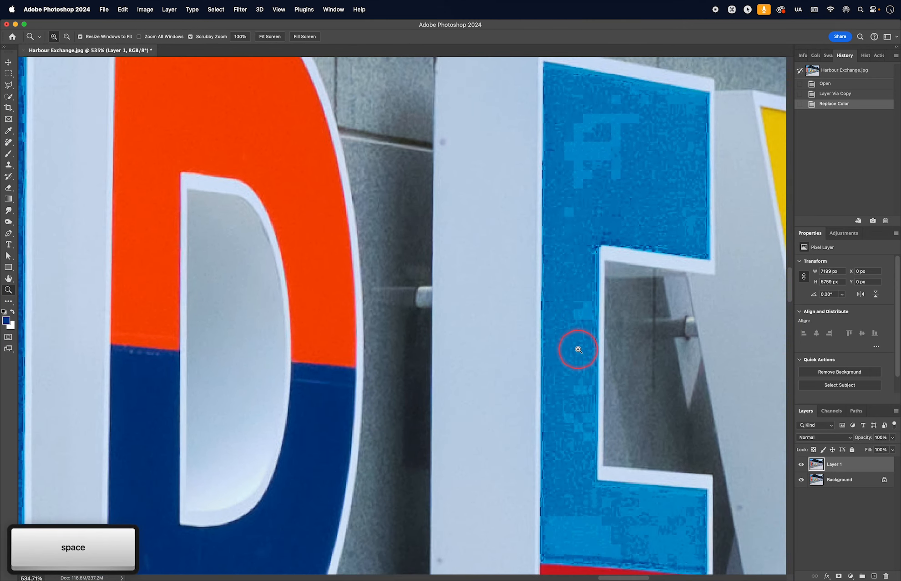
{"action": "key", "text": "super+0"}
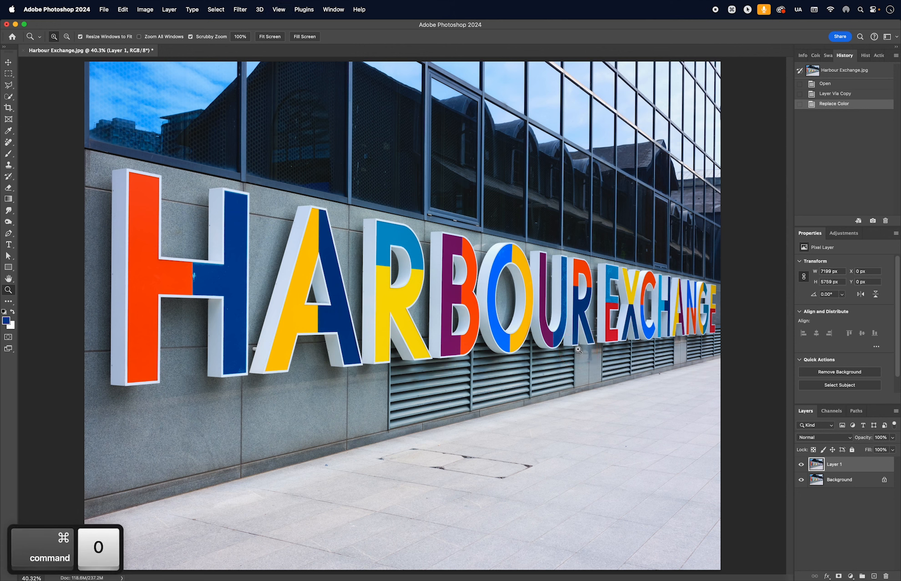
{"action": "left_click", "coordinate": [801, 464]}
- Duplicate the original Background layer and zoom in on the H crossbar's light-blue panel
{"action": "left_click", "coordinate": [837, 480]}
{"action": "key", "text": "super+j"}
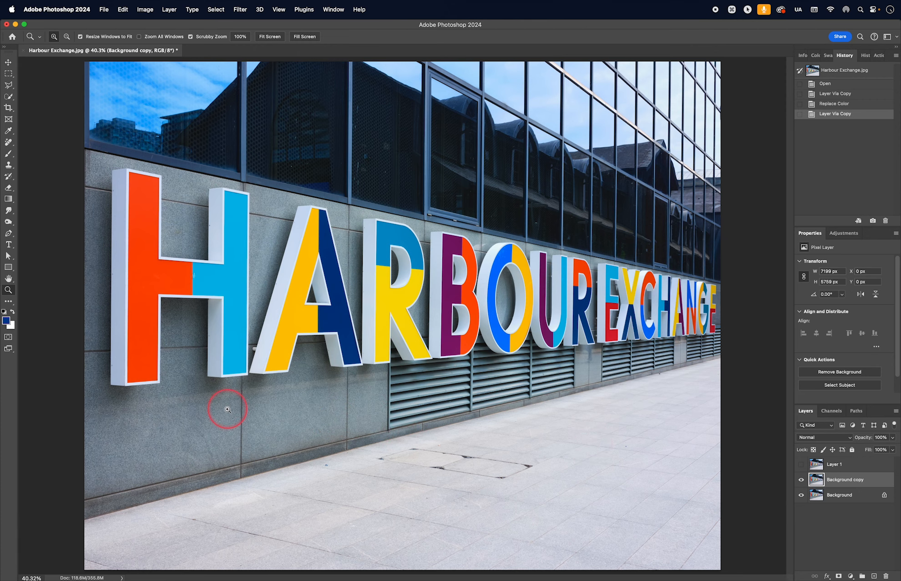
{"action": "key", "text": "z"}
{"action": "left_click_drag", "start_coordinate": [196, 296], "coordinate": [270, 361]}
{"action": "key", "text": "space"}
{"action": "left_click_drag", "start_coordinate": [166, 307], "coordinate": [222, 409]}
- Start a Pen path at the panel's corner and place anchors along its top edge
{"action": "key", "text": "p"}
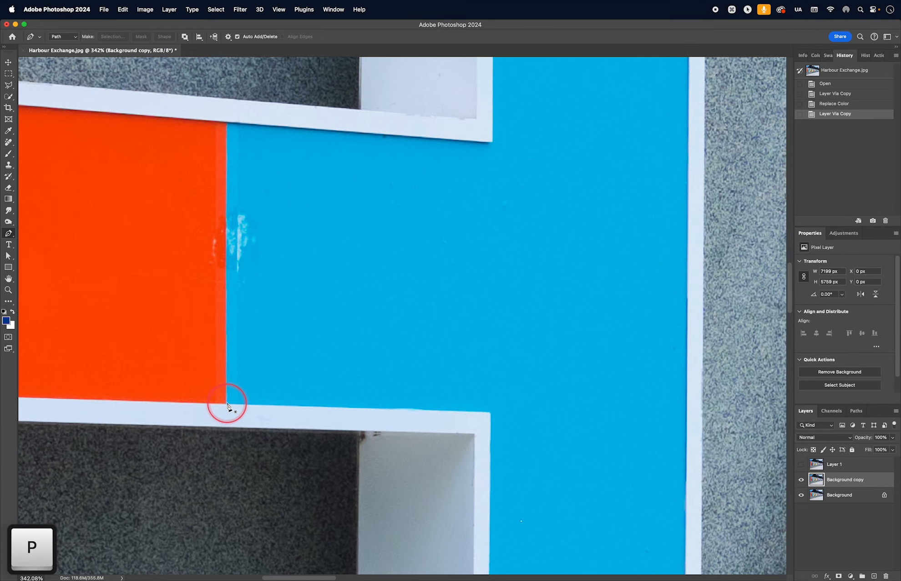
{"action": "scroll", "coordinate": [226, 410], "scroll_direction": "up", "scroll_amount": 5}
{"action": "left_click", "coordinate": [226, 410]}
{"action": "left_click_drag", "start_coordinate": [225, 182], "coordinate": [214, 410]}
{"action": "left_click", "coordinate": [214, 108]}
{"action": "left_click", "coordinate": [714, 147]}
{"action": "left_click_drag", "start_coordinate": [713, 147], "coordinate": [569, 472]}
{"action": "left_click", "coordinate": [568, 118]}
{"action": "left_click_drag", "start_coordinate": [569, 117], "coordinate": [463, 390]}
{"action": "left_click", "coordinate": [464, 169]}
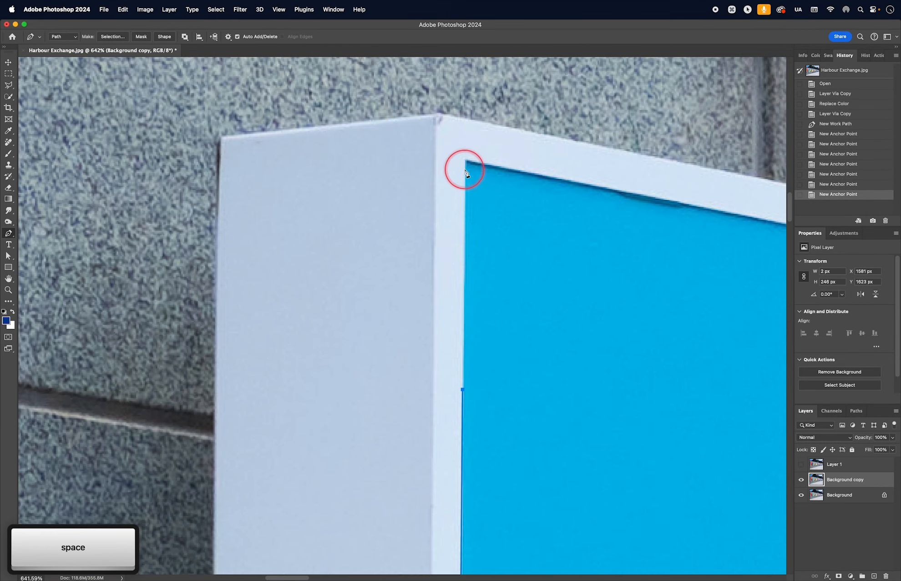
{"action": "left_click", "coordinate": [555, 179]}
{"action": "left_click_drag", "start_coordinate": [555, 178], "coordinate": [242, 137]}
{"action": "left_click", "coordinate": [517, 195]}
{"action": "left_click_drag", "start_coordinate": [516, 291], "coordinate": [438, 102]}
{"action": "left_click", "coordinate": [436, 356]}
{"action": "key", "text": "super+z"}
- Trace the panel's right, bottom and left edges, close the path, and fit the image
{"action": "left_click_drag", "start_coordinate": [376, 311], "coordinate": [317, 82]}
{"action": "left_click", "coordinate": [318, 380]}
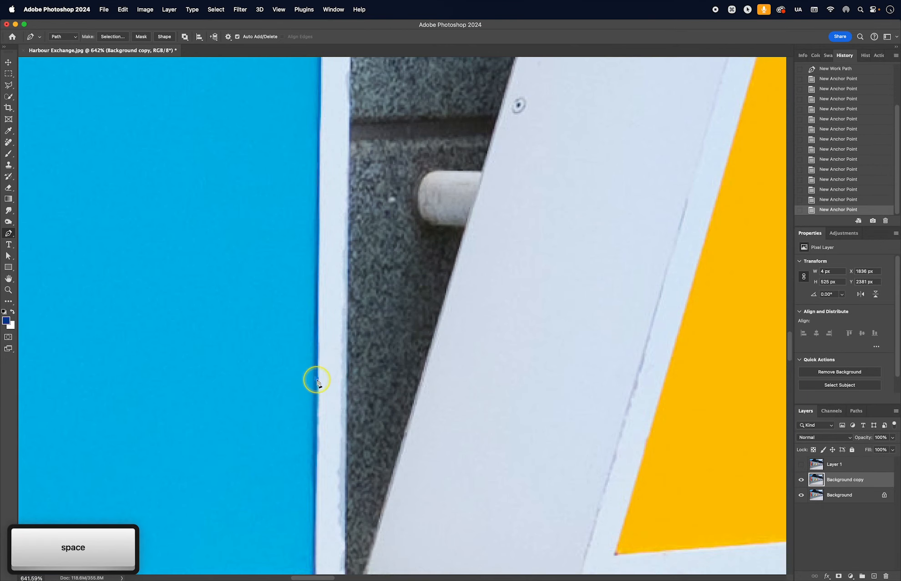
{"action": "left_click_drag", "start_coordinate": [318, 381], "coordinate": [547, 71]}
{"action": "left_click", "coordinate": [542, 259]}
{"action": "left_click", "coordinate": [176, 290]}
{"action": "left_click_drag", "start_coordinate": [166, 152], "coordinate": [185, 448]}
{"action": "left_click", "coordinate": [194, 144]}
{"action": "left_click_drag", "start_coordinate": [194, 144], "coordinate": [158, 454]}
{"action": "left_click", "coordinate": [180, 130]}
{"action": "left_click", "coordinate": [157, 319]}
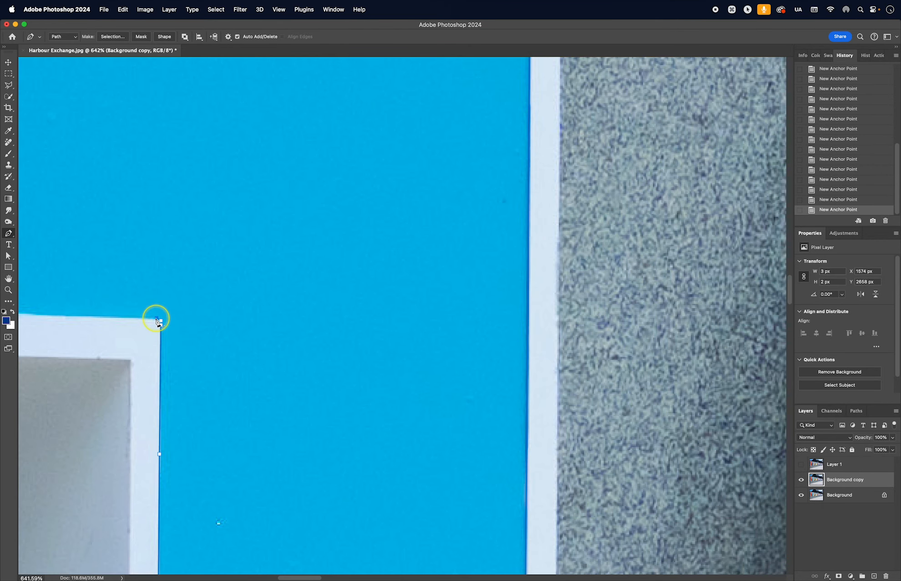
{"action": "left_click_drag", "start_coordinate": [82, 317], "coordinate": [560, 321]}
{"action": "left_click", "coordinate": [143, 310]}
{"action": "key", "text": "super+0"}
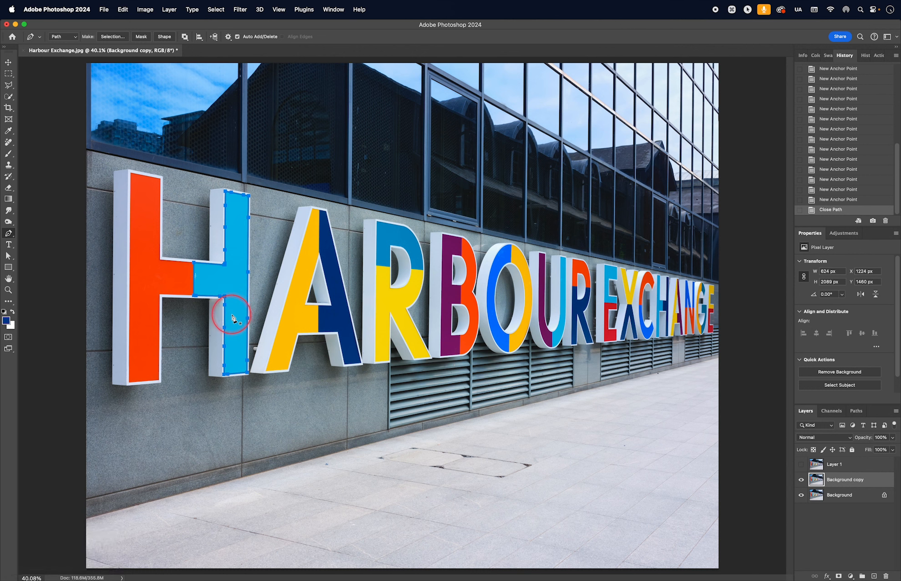
- Make a new selection from the H-panel path with a 0.3-pixel feather radius
{"action": "right_click", "coordinate": [229, 284]}
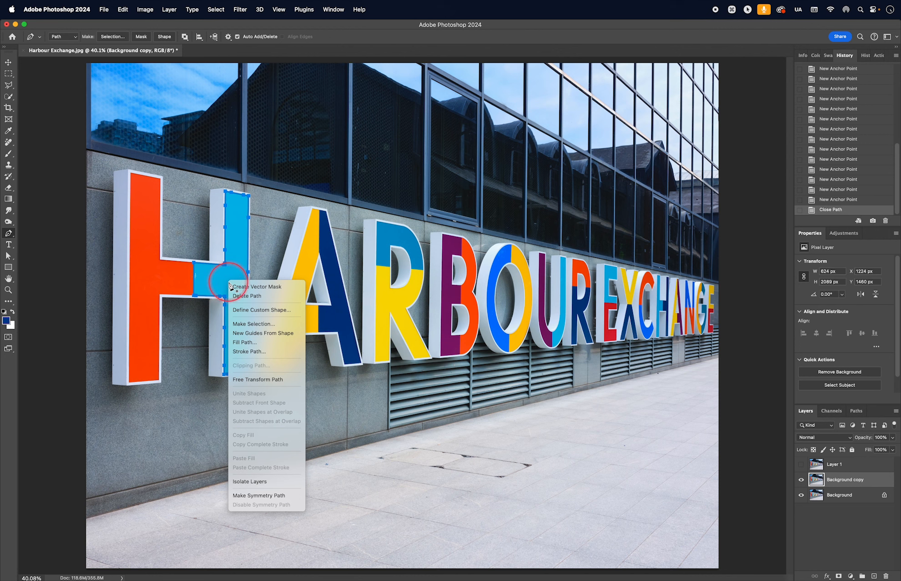
{"action": "left_click", "coordinate": [273, 323]}
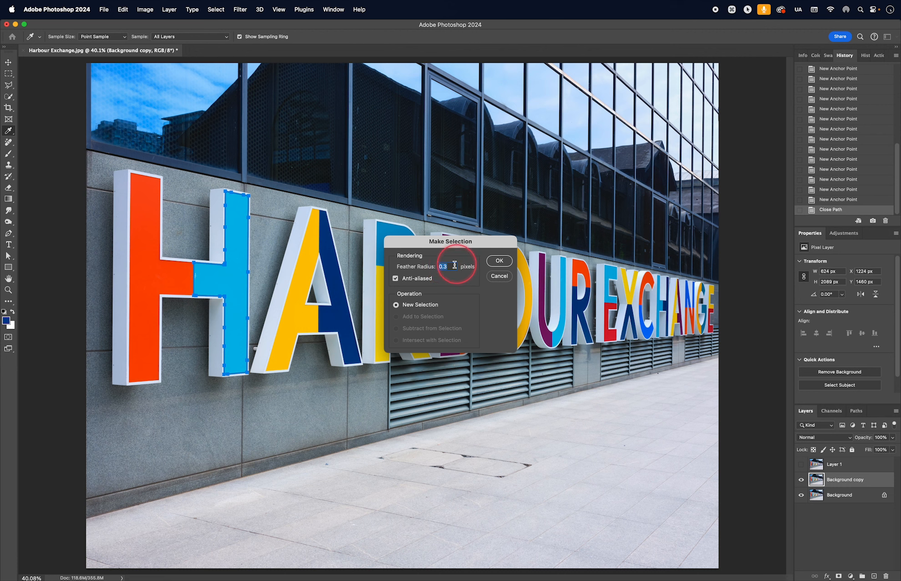
{"action": "left_click", "coordinate": [500, 261]}
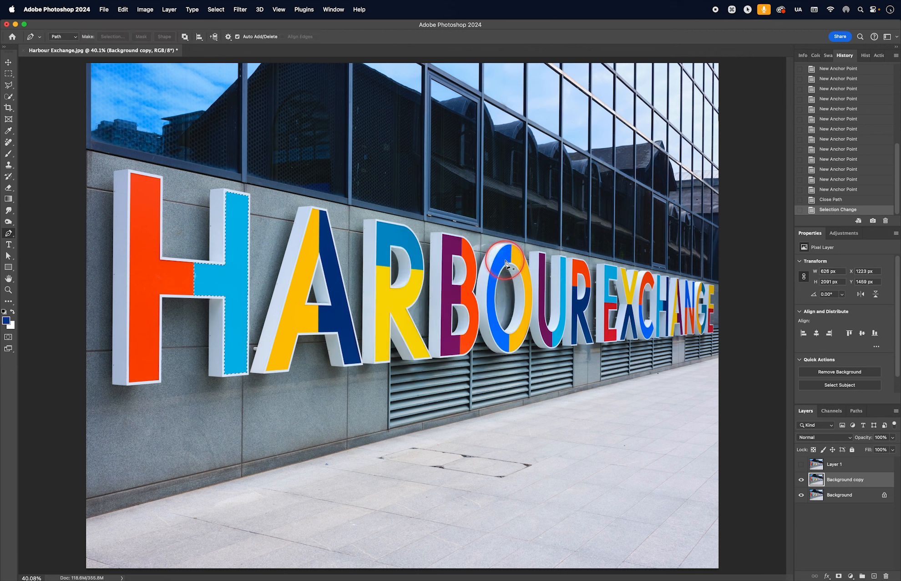
- Add a layer mask from the H-panel selection to the Background copy and target its pixels
{"action": "left_click", "coordinate": [838, 577]}
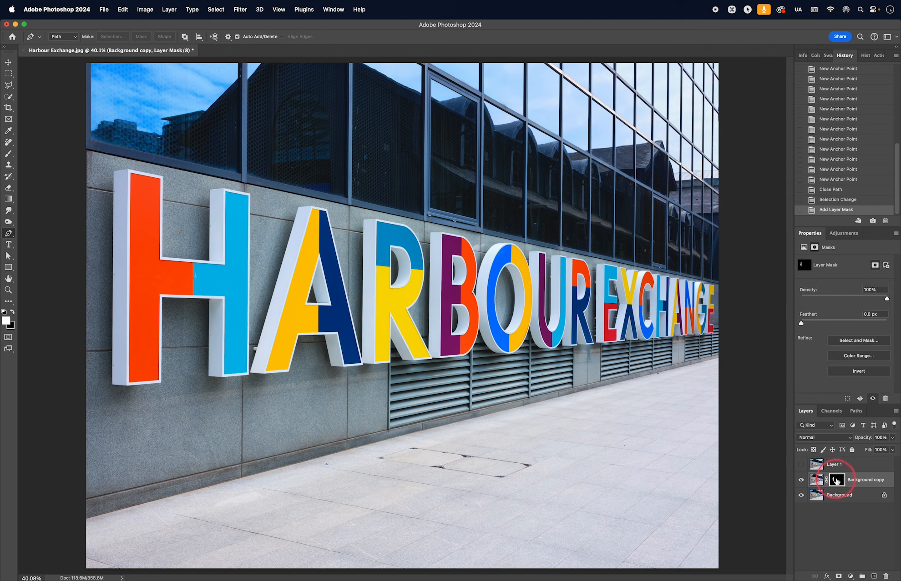
{"action": "left_click", "coordinate": [817, 480]}
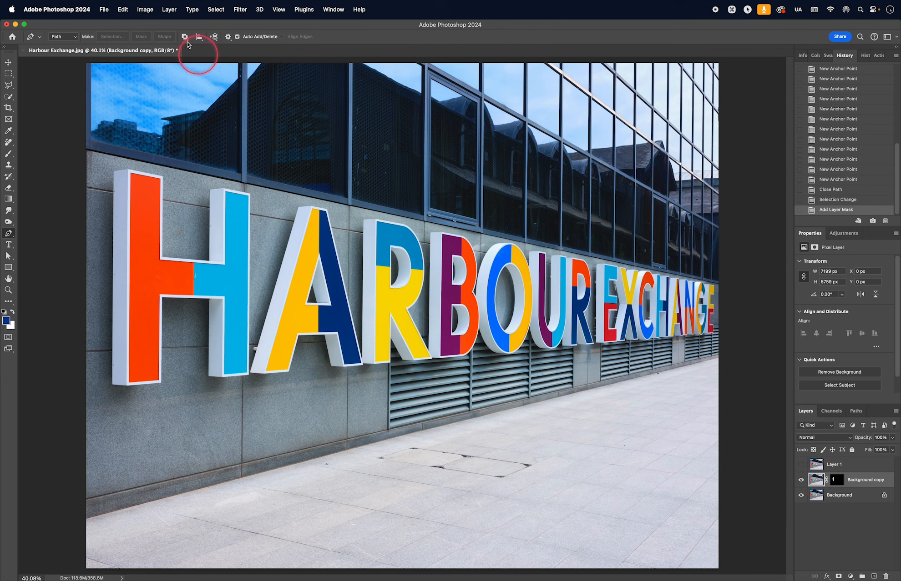
{"action": "left_click", "coordinate": [145, 10]}
{"action": "left_click", "coordinate": [158, 41]}
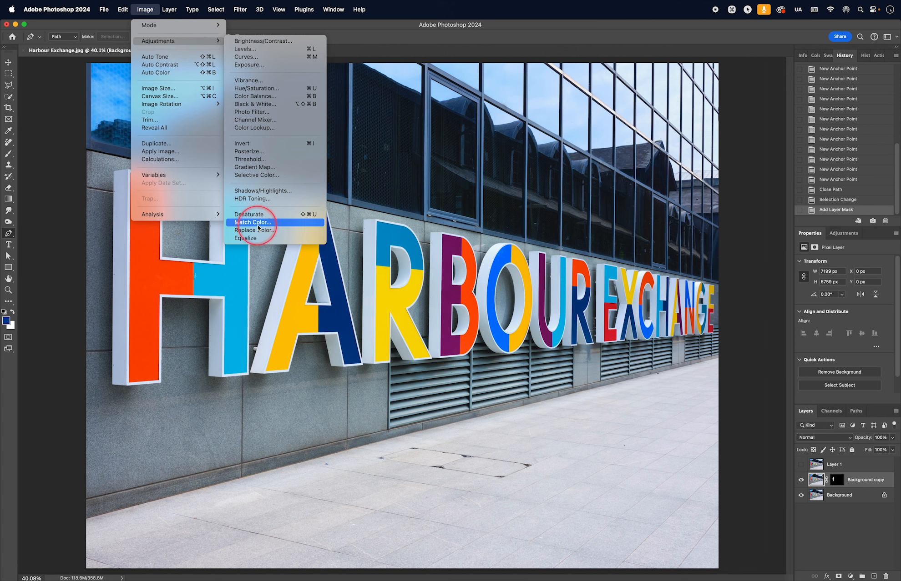
- Open Replace Color, sample the H crossbar's cyan, and widen Fuzziness to 198
{"action": "left_click", "coordinate": [245, 249]}
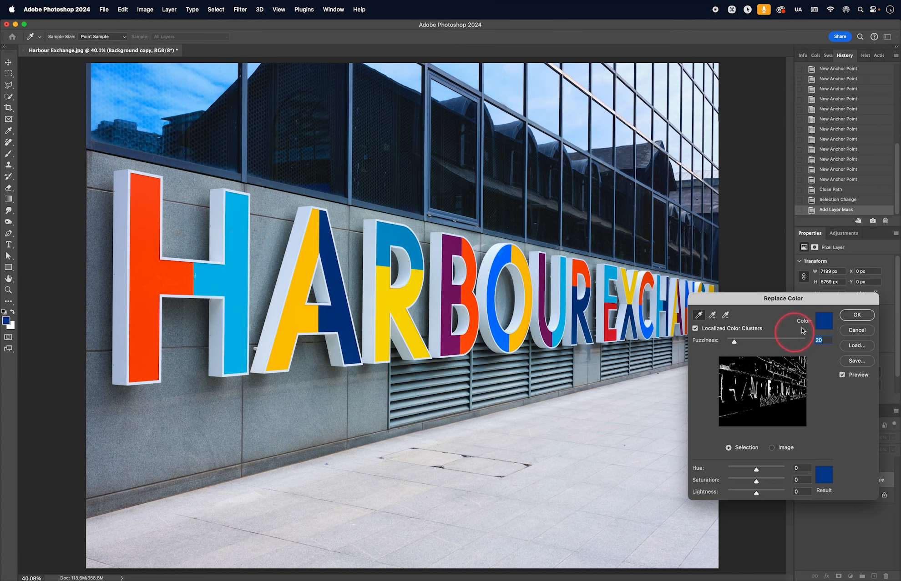
{"action": "left_click", "coordinate": [824, 320]}
{"action": "left_click", "coordinate": [234, 279]}
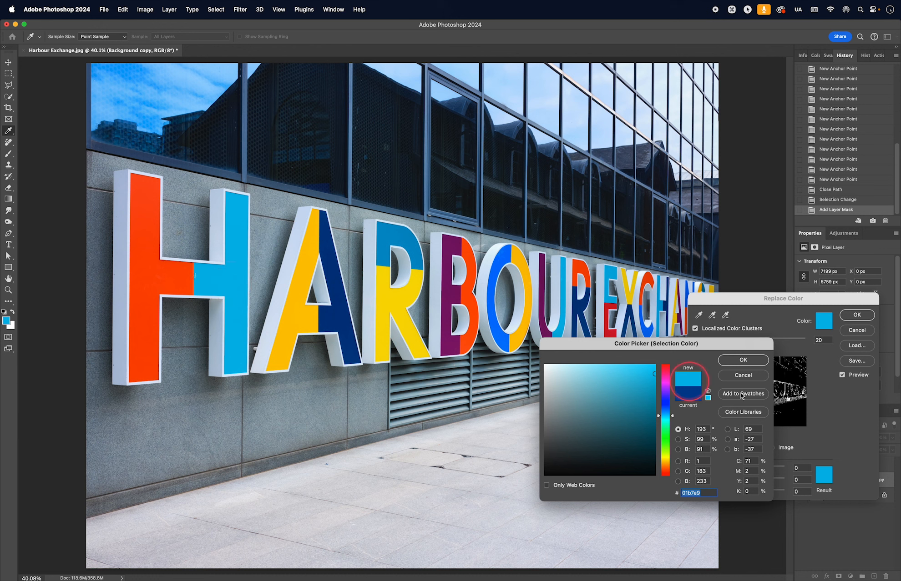
{"action": "left_click", "coordinate": [736, 360]}
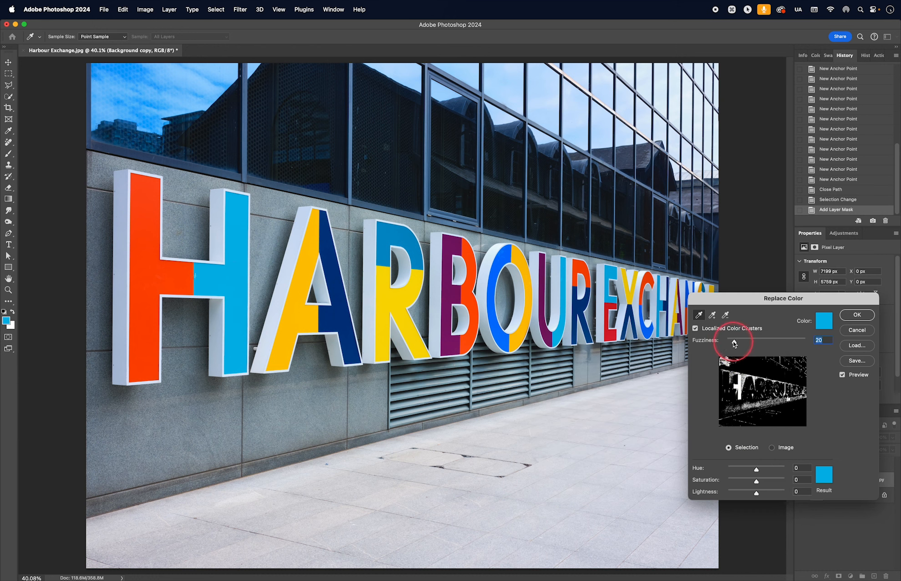
{"action": "left_click_drag", "start_coordinate": [734, 342], "coordinate": [794, 344]}
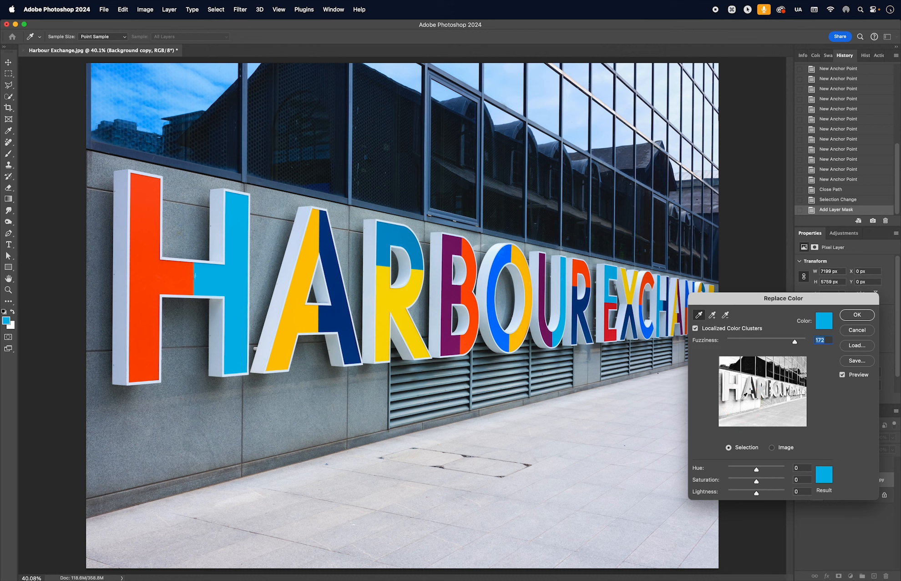
{"action": "mouse_move", "coordinate": [795, 342]}
{"action": "left_mouse_down"}
{"action": "mouse_move", "coordinate": [812, 344]}
{"action": "mouse_move", "coordinate": [805, 344]}
{"action": "left_mouse_up"}
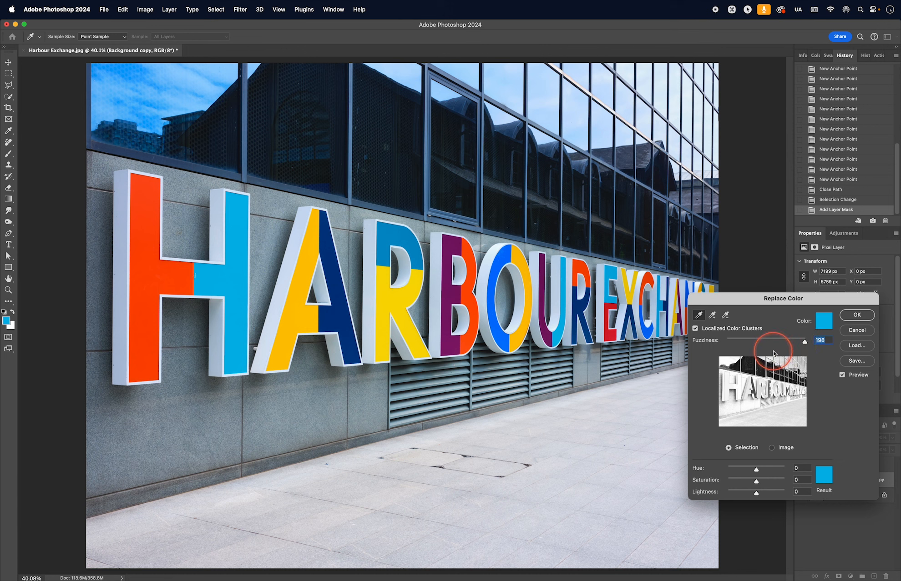
- Use the A's dark navy as the replacement, set Lightness to -33, and apply
{"action": "left_click", "coordinate": [823, 475]}
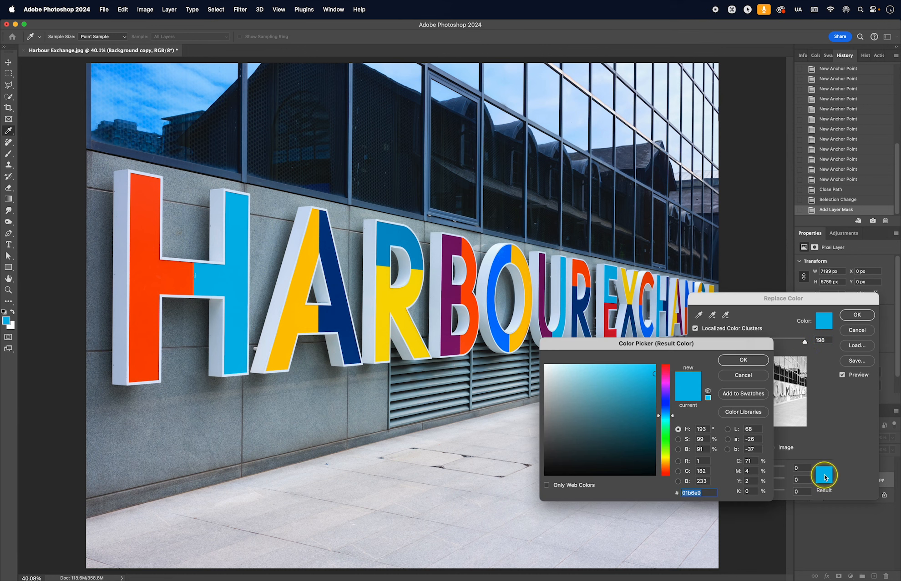
{"action": "left_click", "coordinate": [394, 303]}
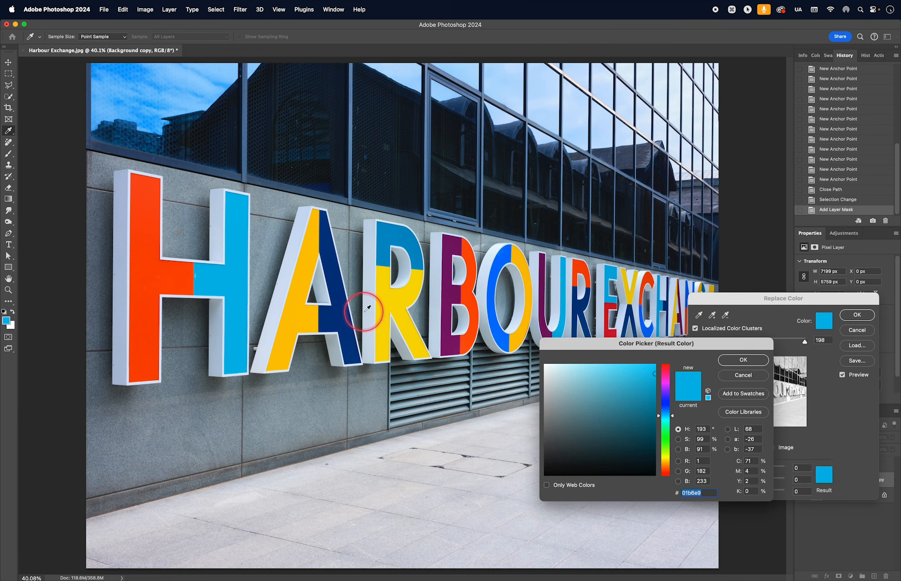
{"action": "left_click", "coordinate": [342, 309]}
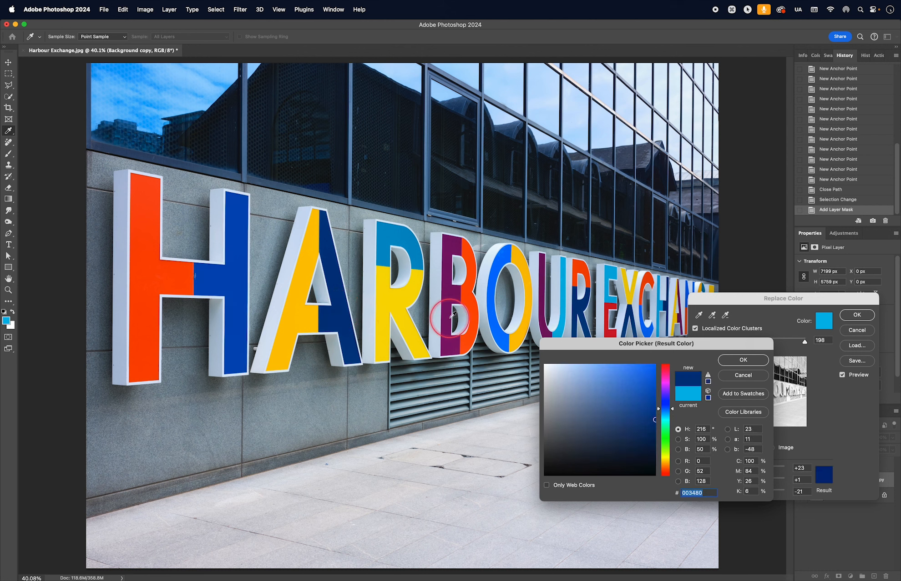
{"action": "left_click", "coordinate": [742, 358]}
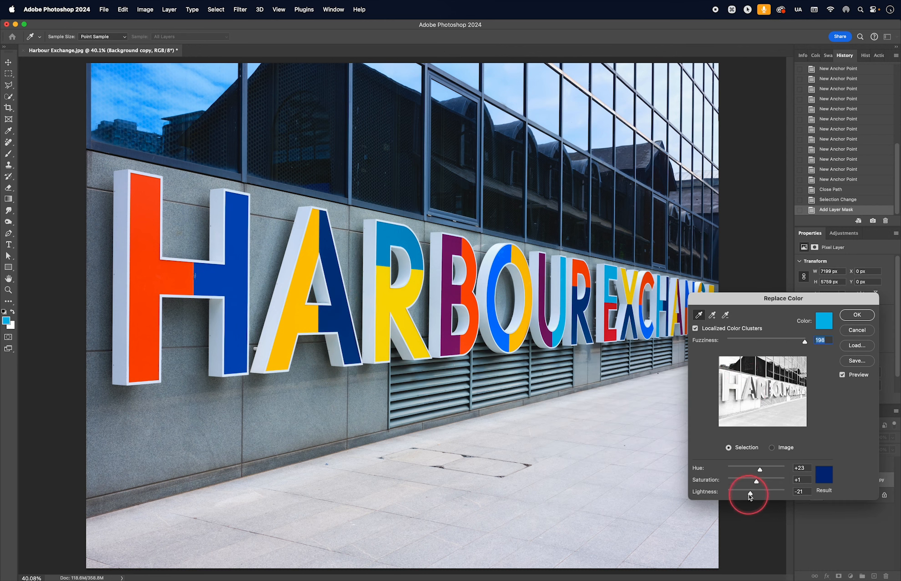
{"action": "left_click_drag", "start_coordinate": [750, 496], "coordinate": [748, 495]}
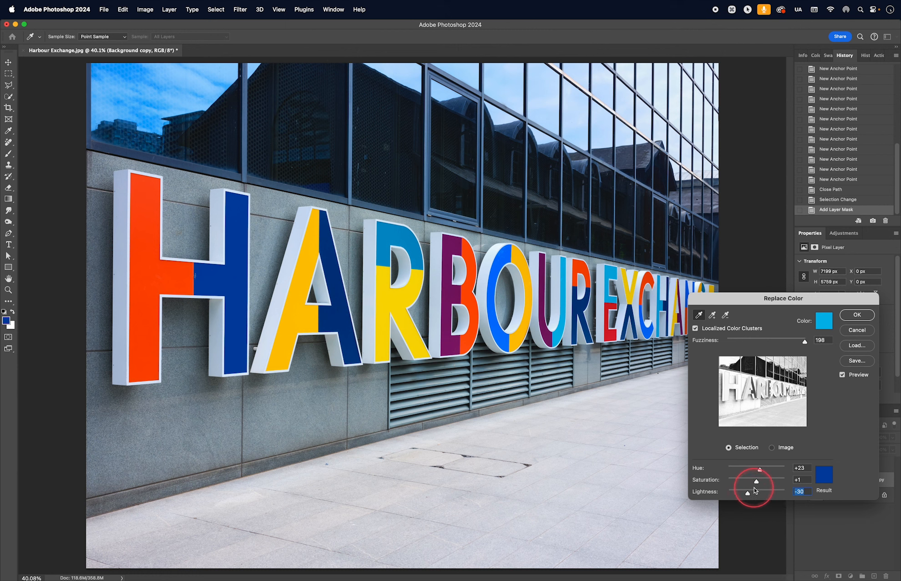
{"action": "left_click_drag", "start_coordinate": [750, 494], "coordinate": [747, 495]}
{"action": "left_click", "coordinate": [857, 315]}
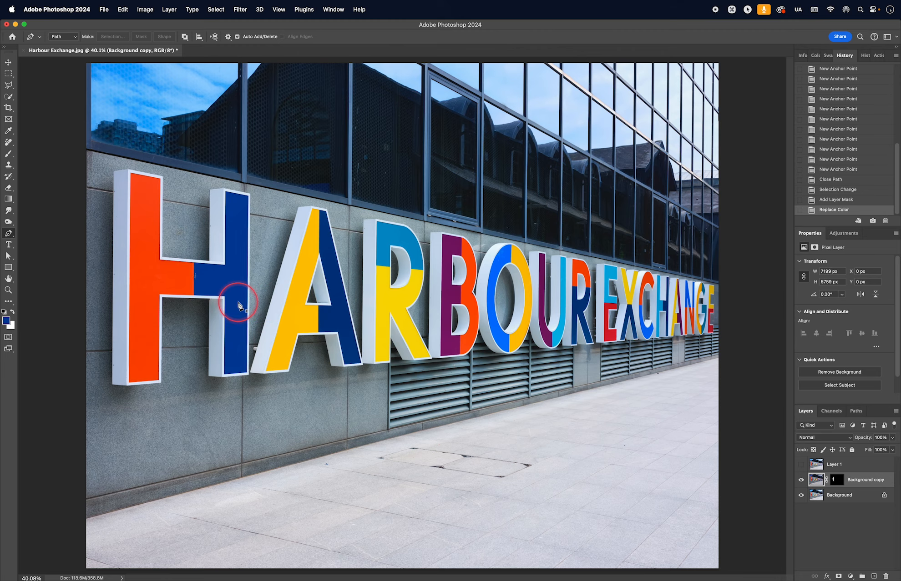
- Zoom into the H, pan to the blue panel's top, and select the Background copy's mask
{"action": "key", "text": "z"}
{"action": "left_click_drag", "start_coordinate": [231, 282], "coordinate": [286, 321]}
{"action": "key", "text": "p"}
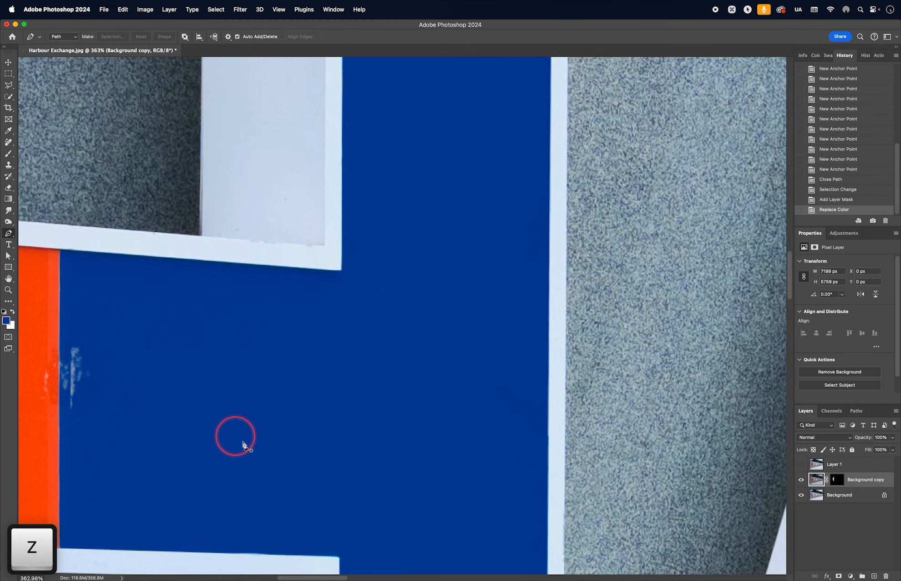
{"action": "key", "text": "space"}
{"action": "left_click_drag", "start_coordinate": [299, 439], "coordinate": [291, 335]}
{"action": "left_click_drag", "start_coordinate": [338, 447], "coordinate": [316, 263]}
{"action": "left_click_drag", "start_coordinate": [365, 191], "coordinate": [356, 432]}
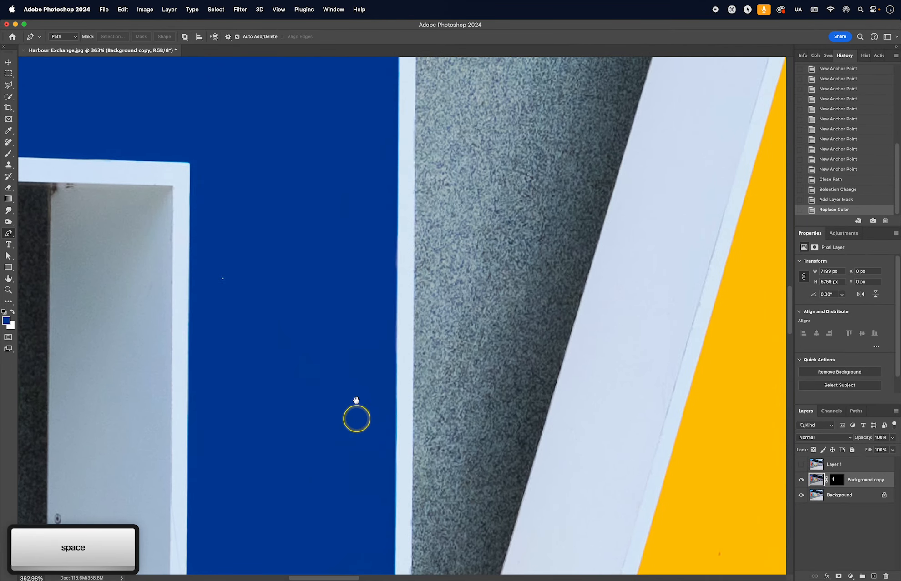
{"action": "left_click_drag", "start_coordinate": [368, 109], "coordinate": [346, 382]}
{"action": "left_click_drag", "start_coordinate": [346, 268], "coordinate": [346, 439]}
{"action": "left_click_drag", "start_coordinate": [357, 244], "coordinate": [370, 453]}
{"action": "left_click_drag", "start_coordinate": [351, 277], "coordinate": [340, 372]}
{"action": "left_click_drag", "start_coordinate": [334, 326], "coordinate": [347, 459]}
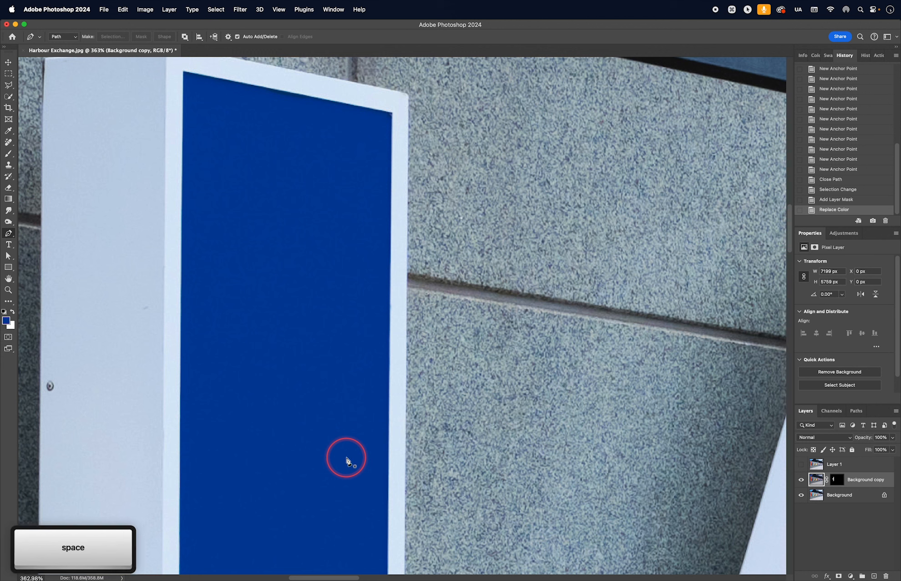
{"action": "left_click_drag", "start_coordinate": [241, 146], "coordinate": [303, 259]}
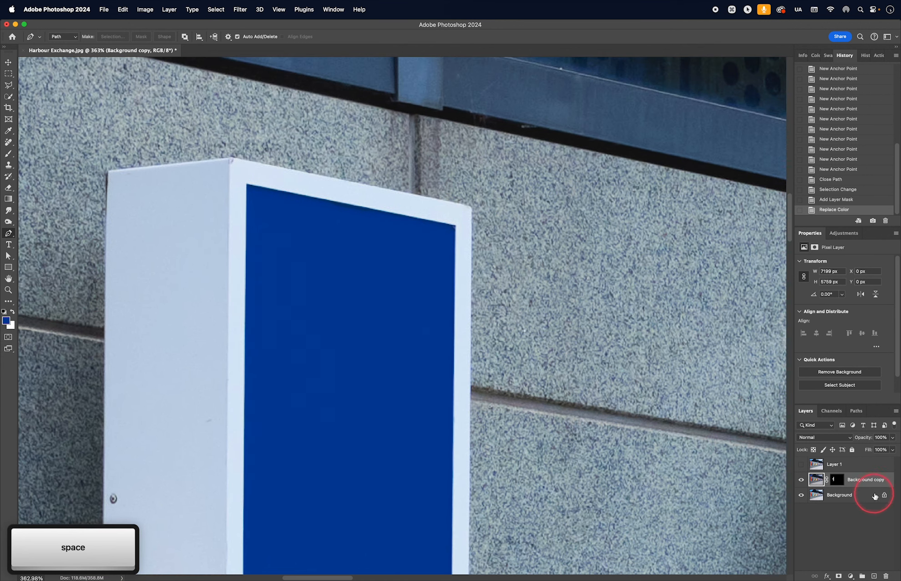
{"action": "left_click", "coordinate": [836, 480]}
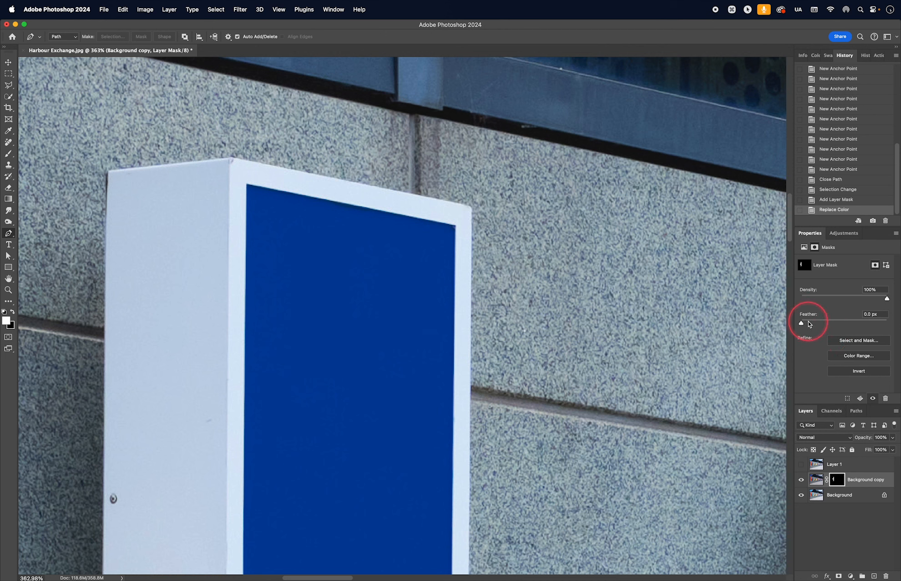
- Feather the Background copy mask by 2.0 px and zoom in on the panel's left edge
{"action": "left_click", "coordinate": [809, 324]}
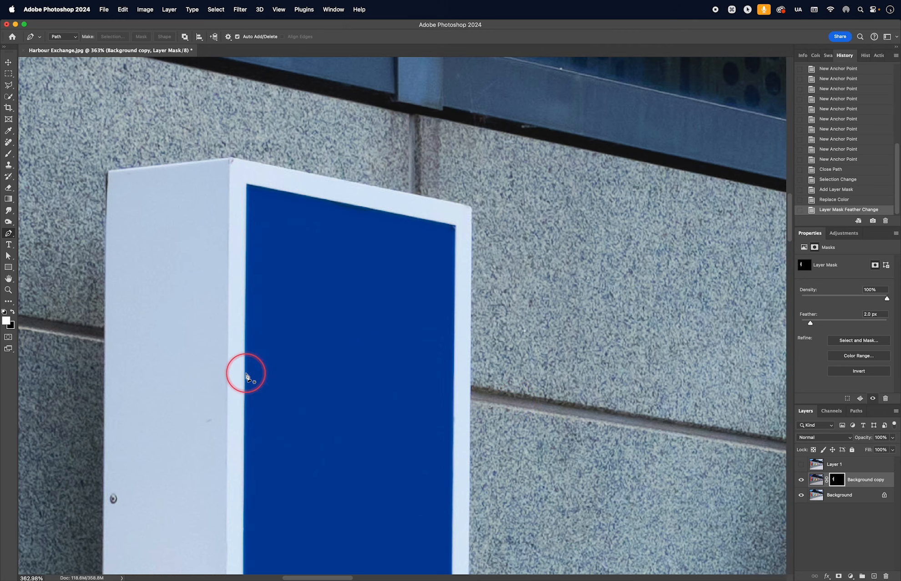
{"action": "key", "text": "z"}
{"action": "left_click_drag", "start_coordinate": [249, 363], "coordinate": [293, 373]}
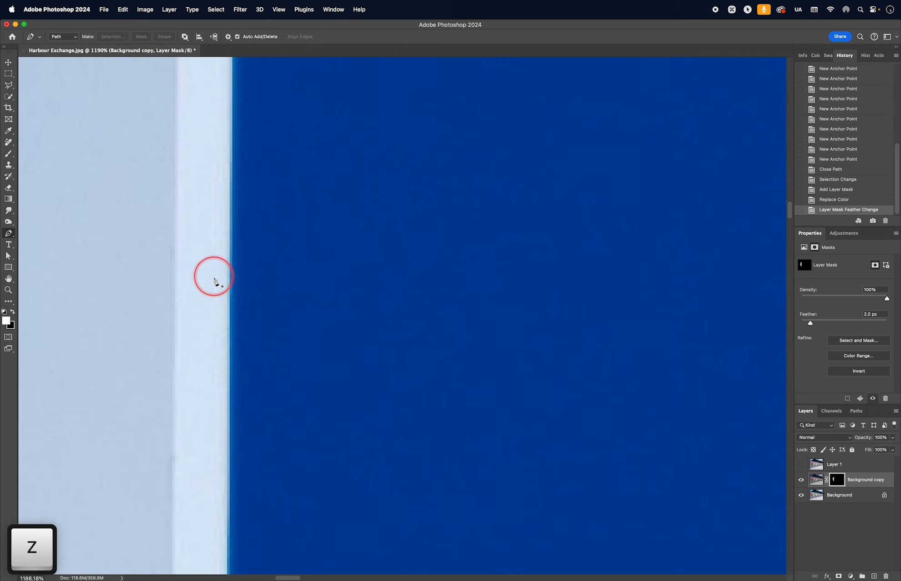
- Compare the unfeathered and 2 px feathered mask edge in History, then fit the photo on screen
{"action": "left_click", "coordinate": [835, 199]}
{"action": "left_click", "coordinate": [837, 210]}
{"action": "left_click", "coordinate": [835, 199]}
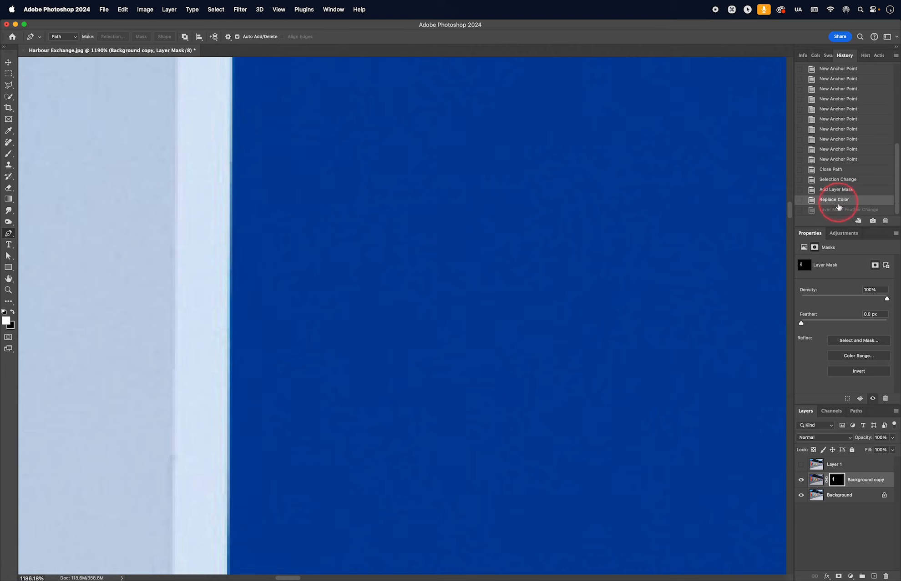
{"action": "left_click", "coordinate": [840, 210]}
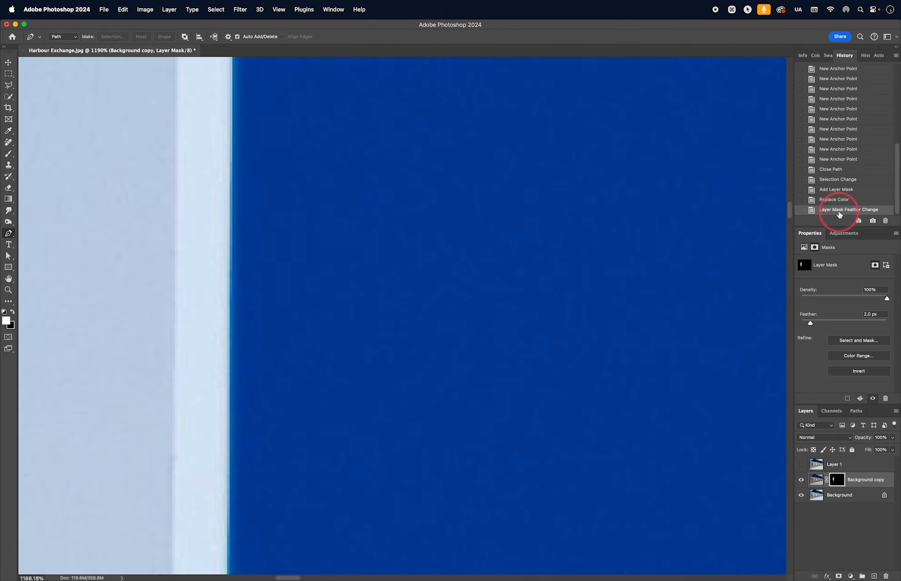
{"action": "key", "text": "super+0"}
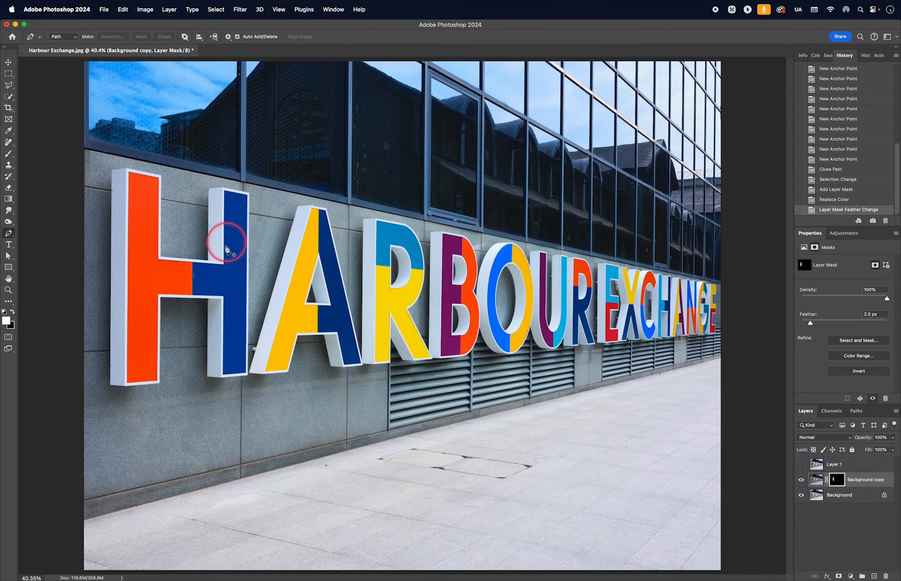
{"action": "key", "text": "z"}
{"action": "left_click_drag", "start_coordinate": [262, 251], "coordinate": [304, 299]}
{"action": "key", "text": "space"}
{"action": "left_click_drag", "start_coordinate": [242, 205], "coordinate": [379, 393]}
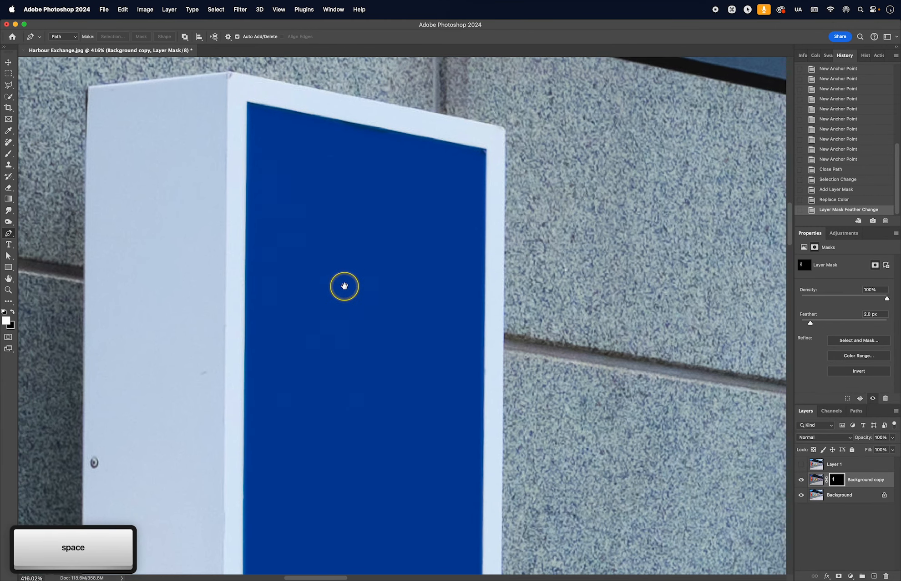
{"action": "left_click_drag", "start_coordinate": [344, 285], "coordinate": [364, 277]}
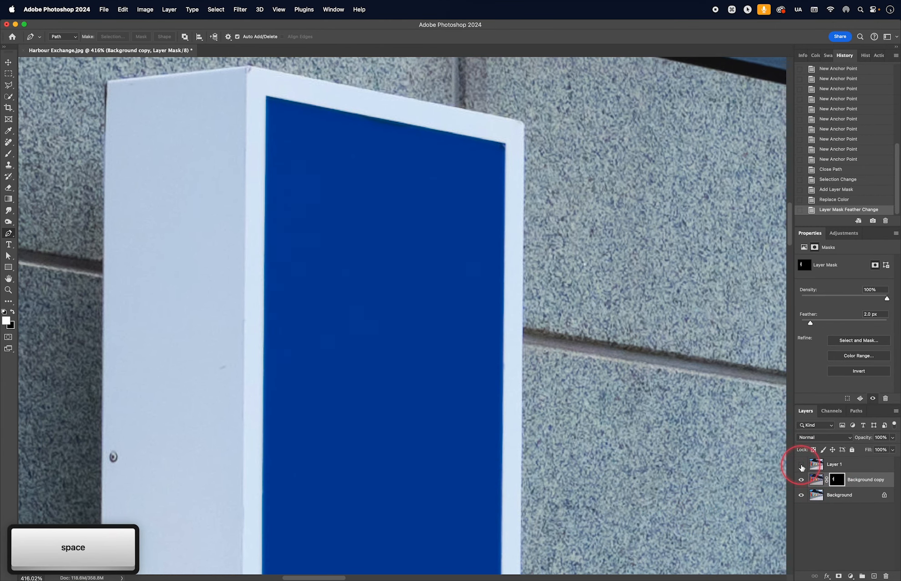
{"action": "left_click", "coordinate": [801, 464]}
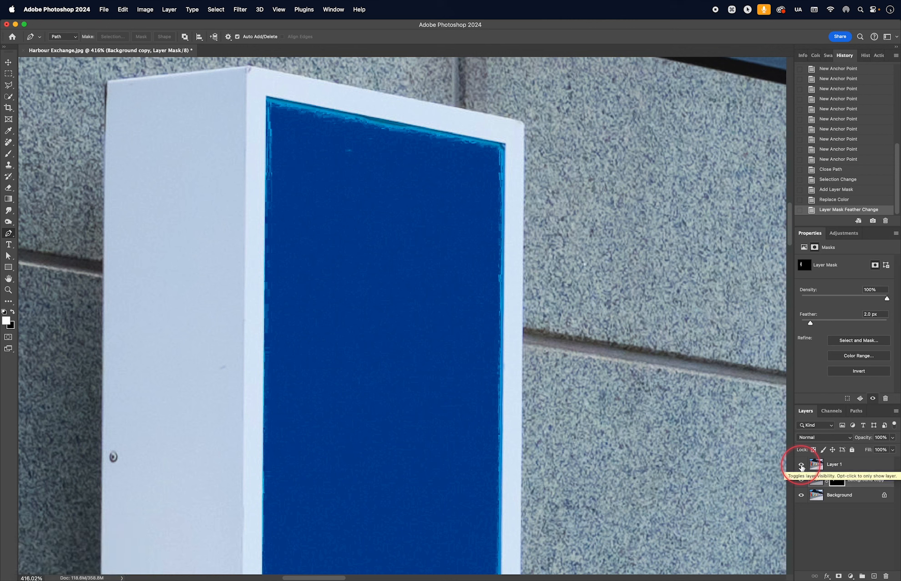
{"action": "left_click", "coordinate": [801, 465]}
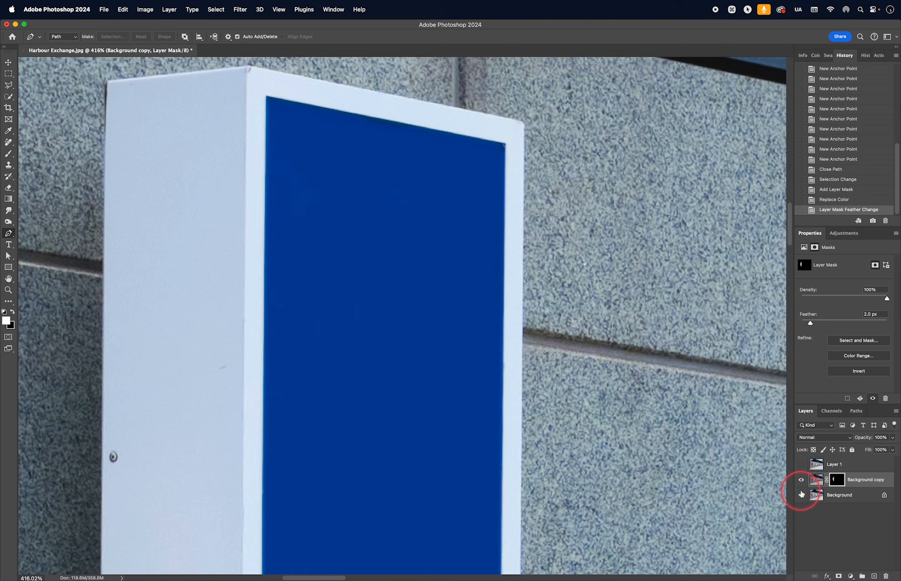